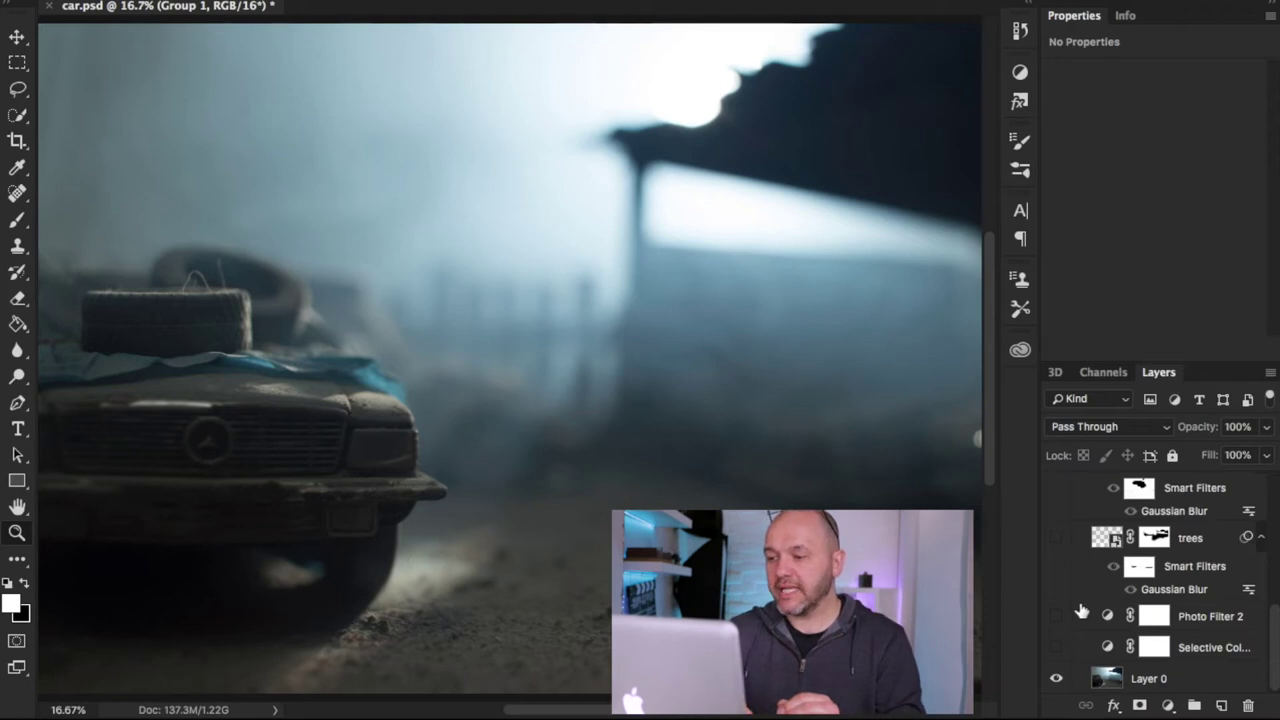
Show the Selective Color 2 adjustment layer above Layer 0 and review its settings for Neutrals and Blacks
click(1203, 648)
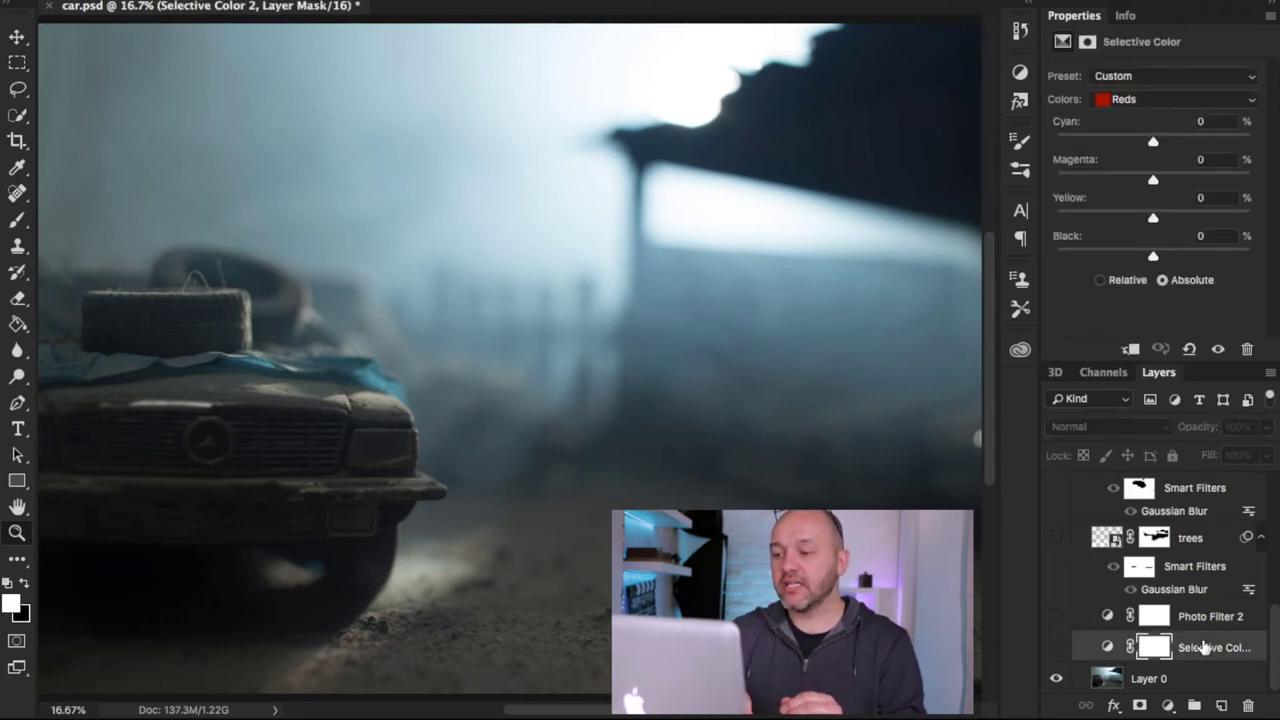
click(1056, 649)
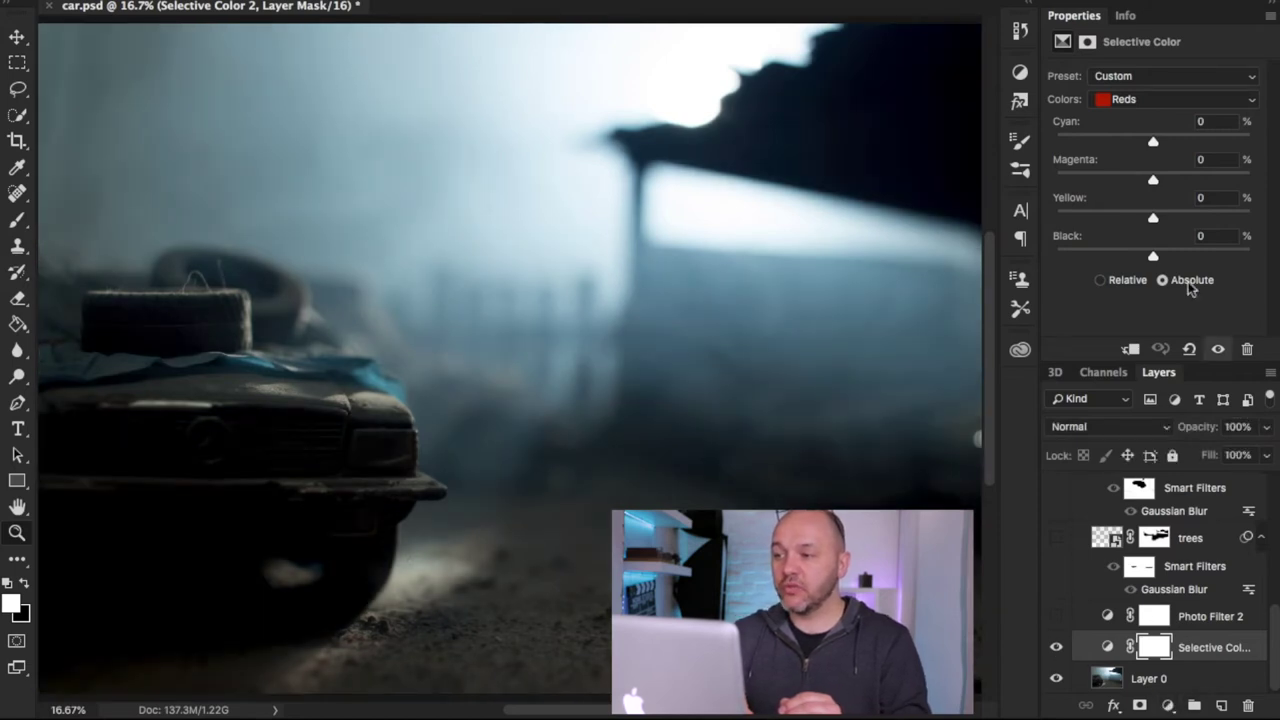
click(1190, 101)
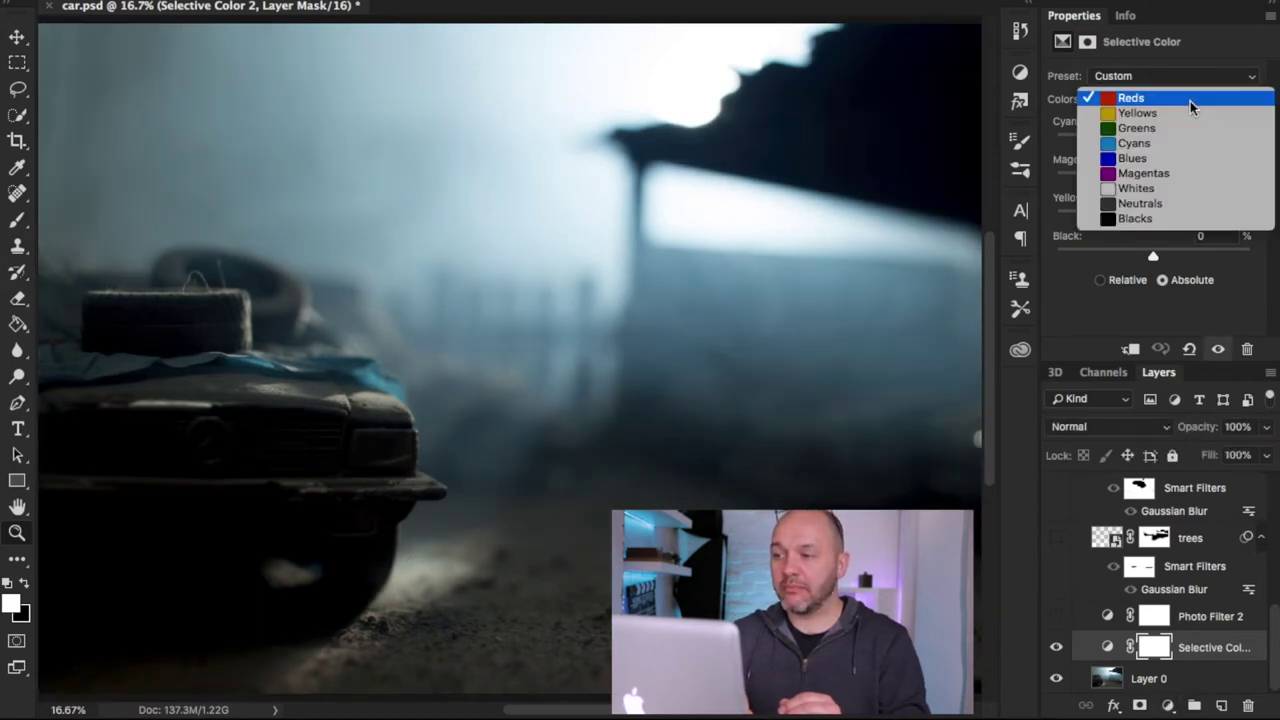
click(1169, 202)
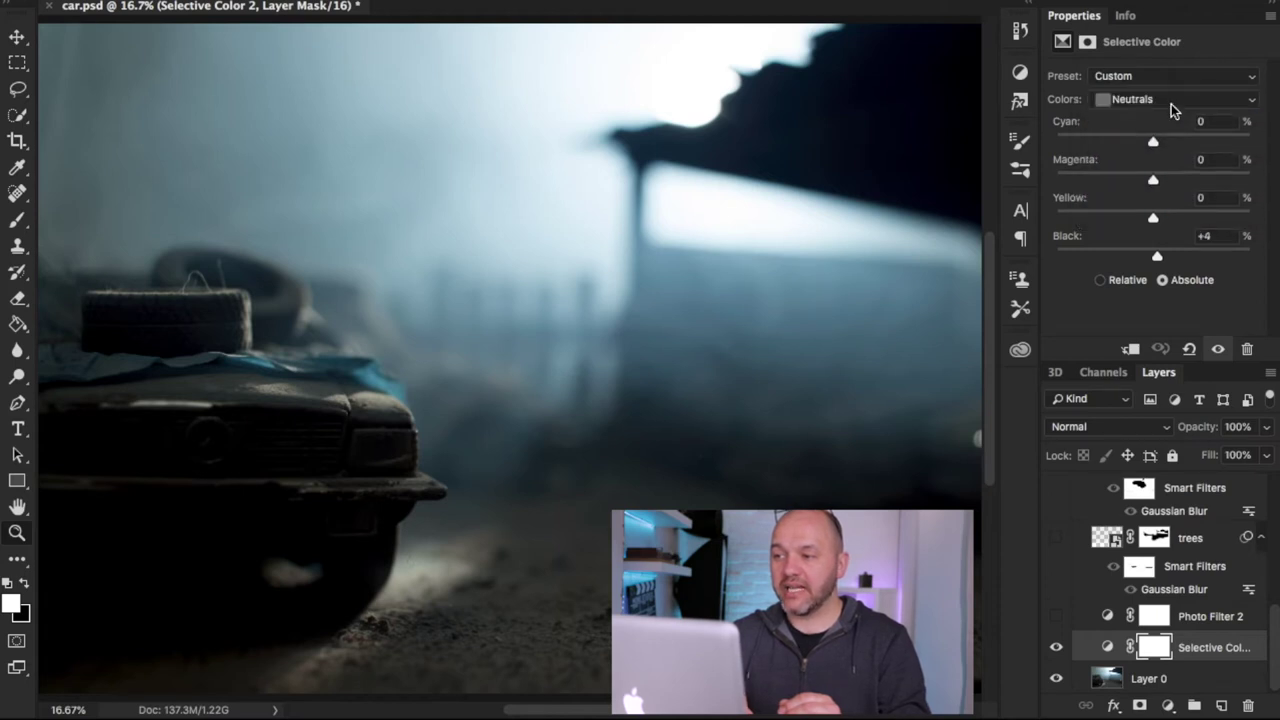
click(1171, 102)
click(1160, 116)
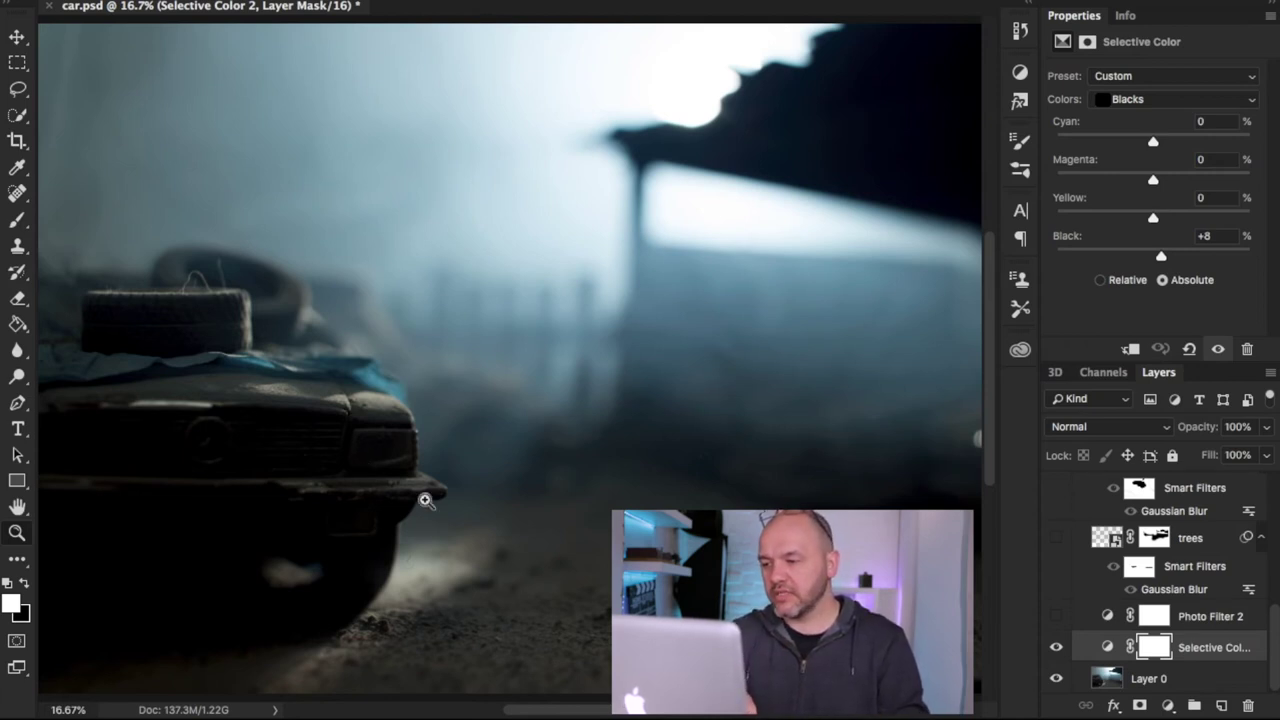
Show the Photo Filter 2 adjustment layer and compare the image with and without its cooling filter, leaving it on
click(1056, 617)
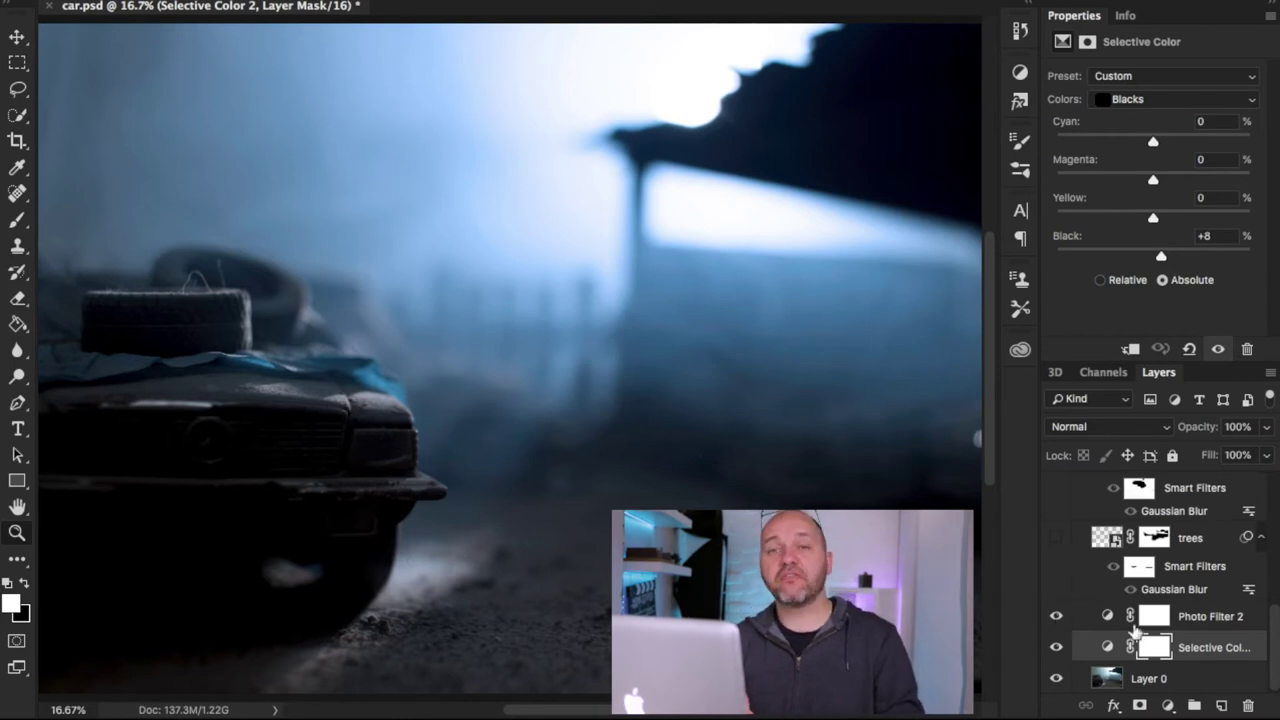
click(1212, 616)
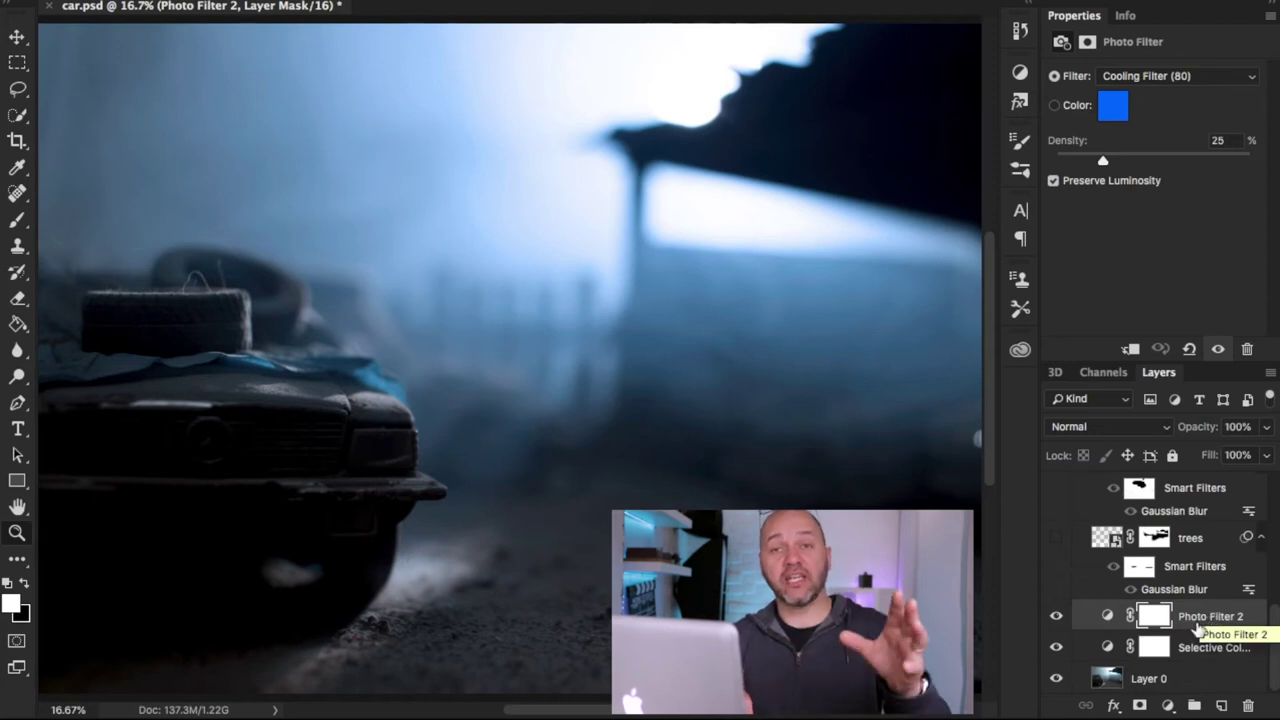
click(1056, 617)
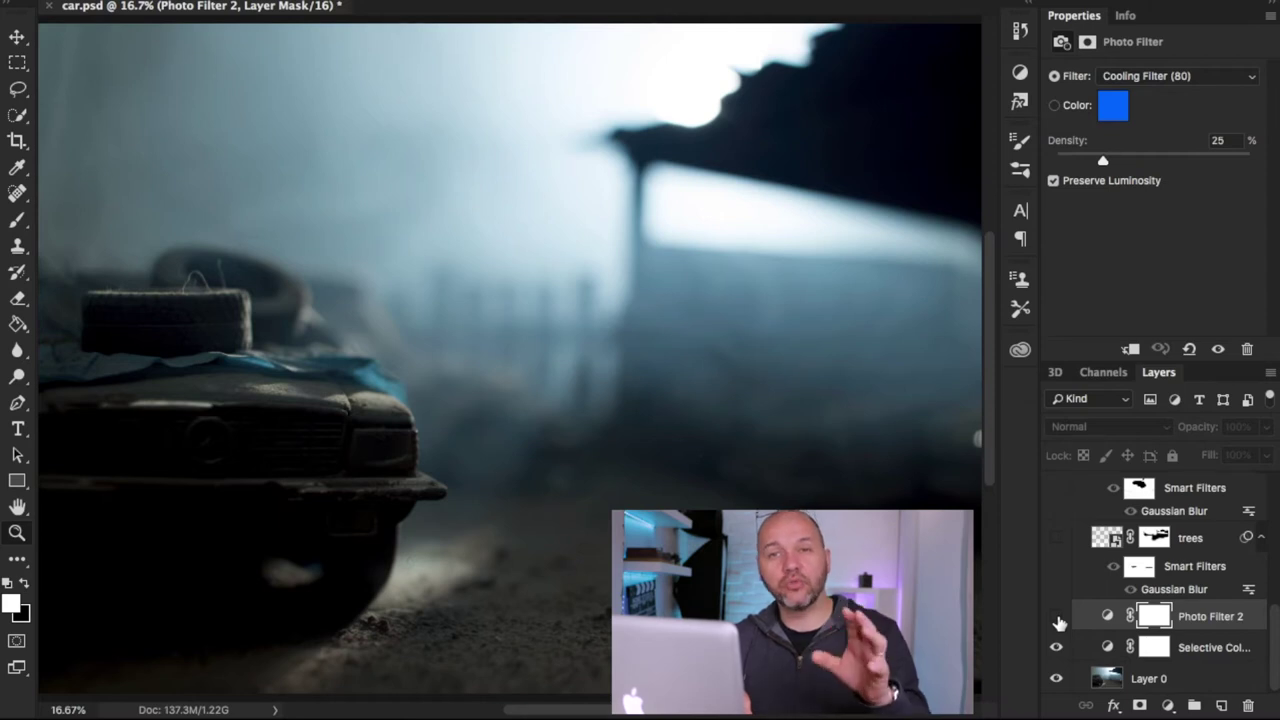
click(1057, 619)
click(1057, 619)
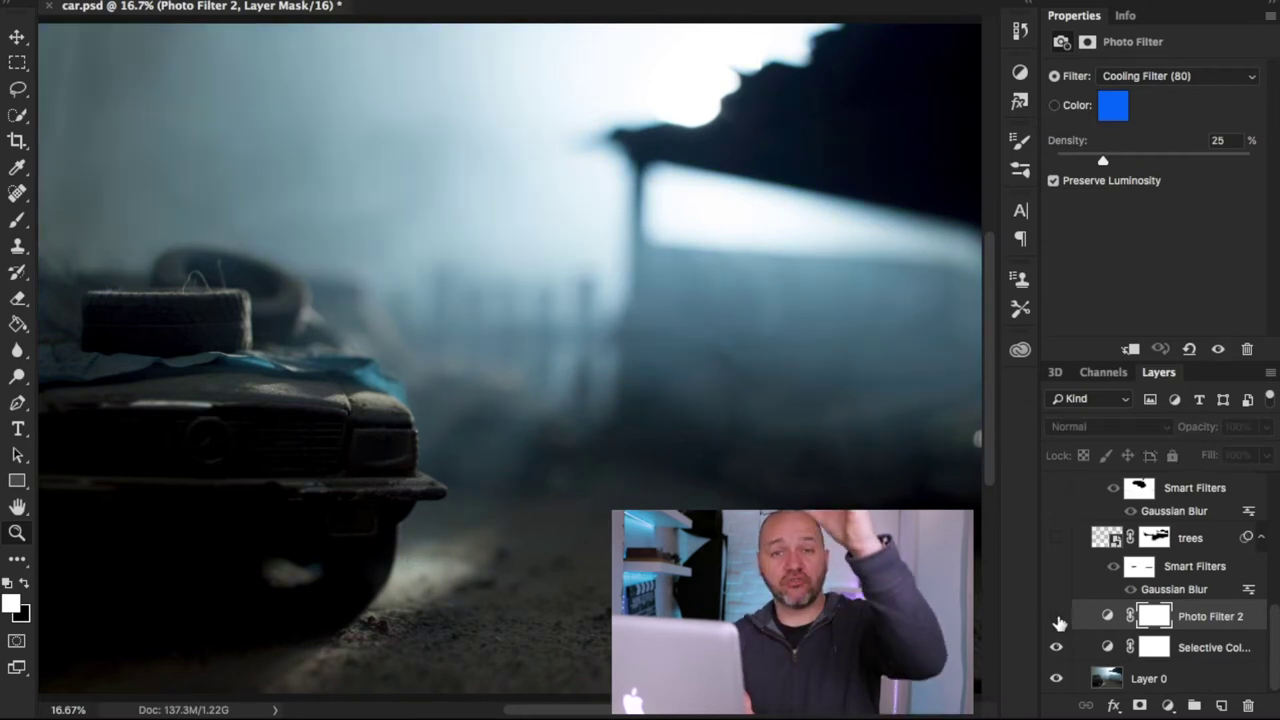
click(1057, 619)
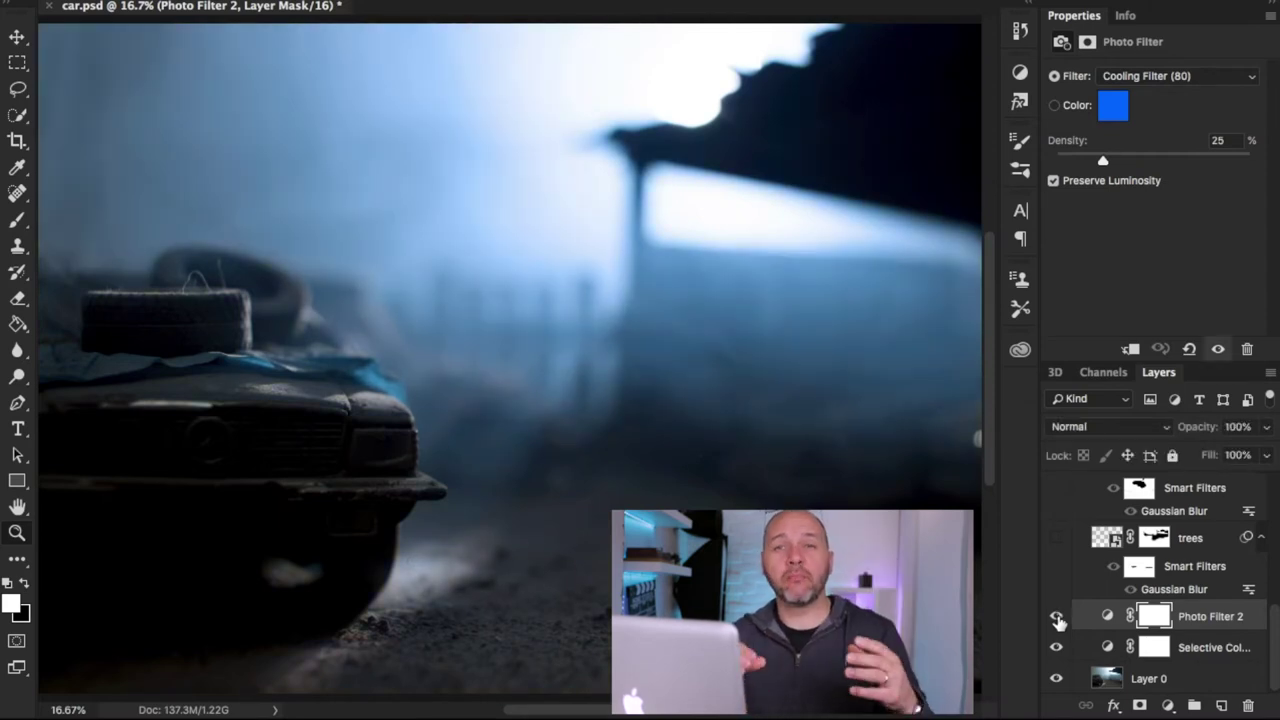
Add a Photo Filter adjustment layer, look through its filter presets and filter colour, and delete that layer
click(1168, 706)
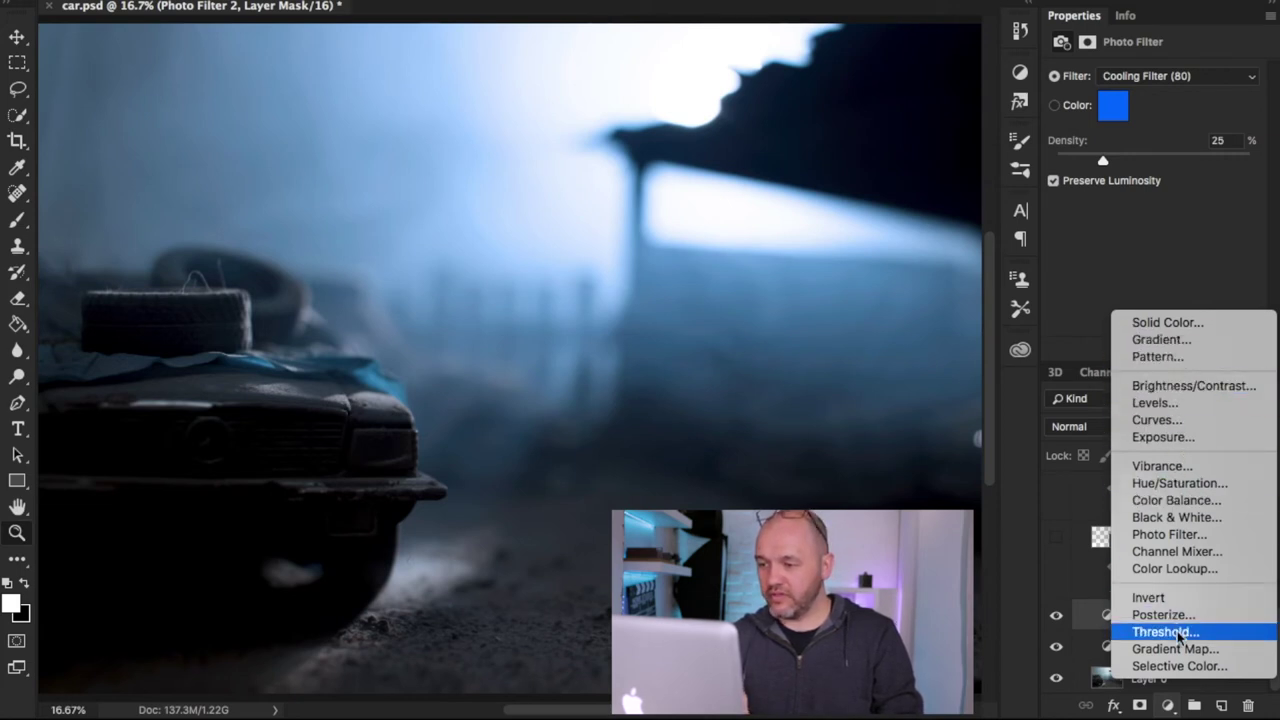
click(1169, 534)
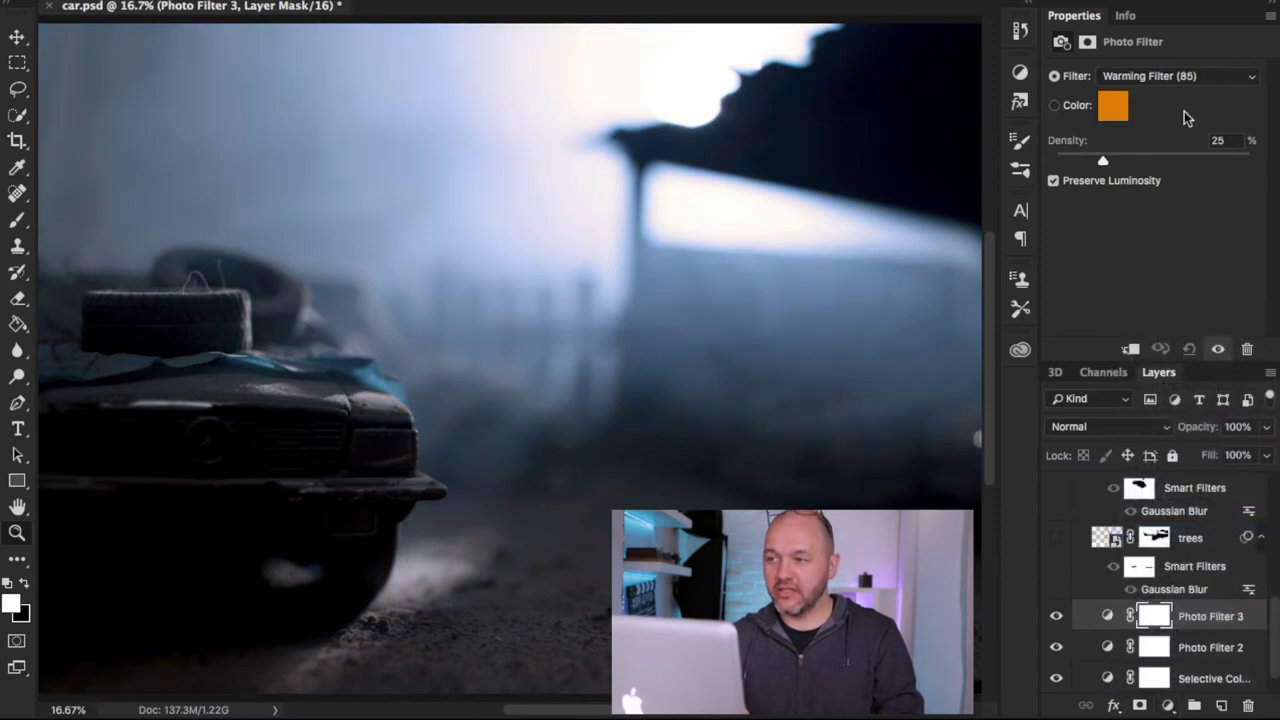
click(1148, 88)
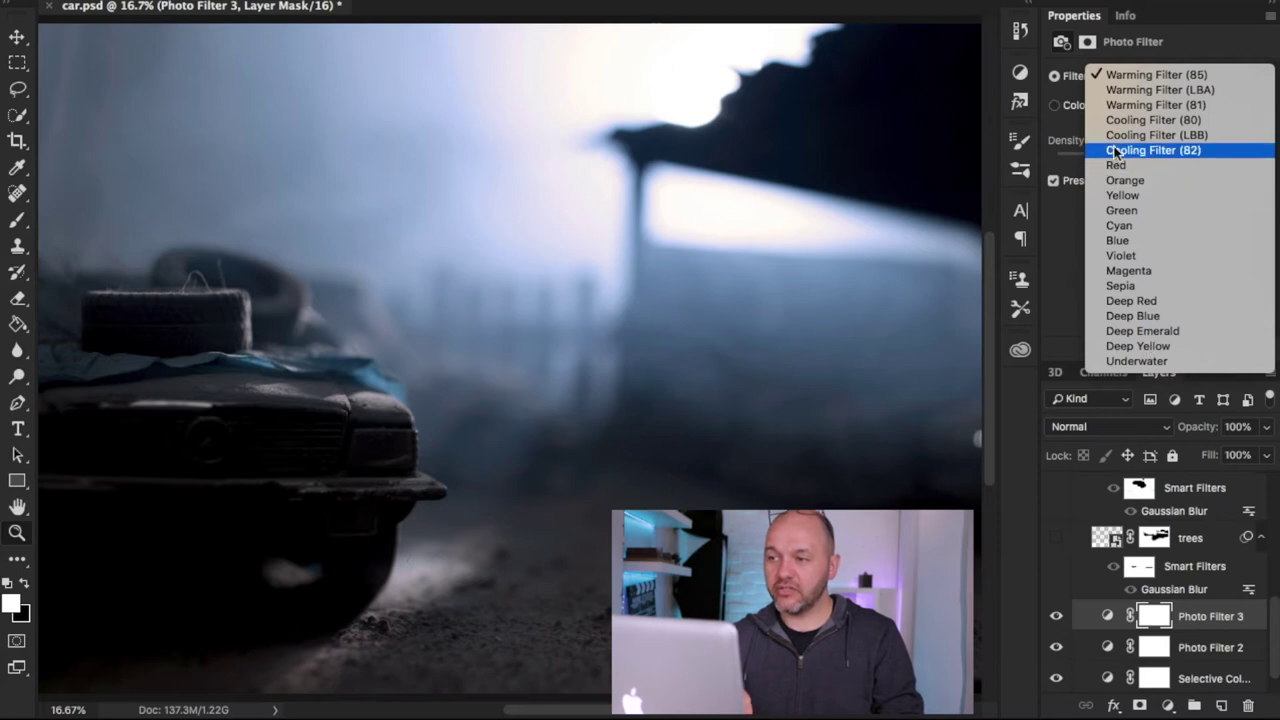
click(1082, 229)
click(1113, 110)
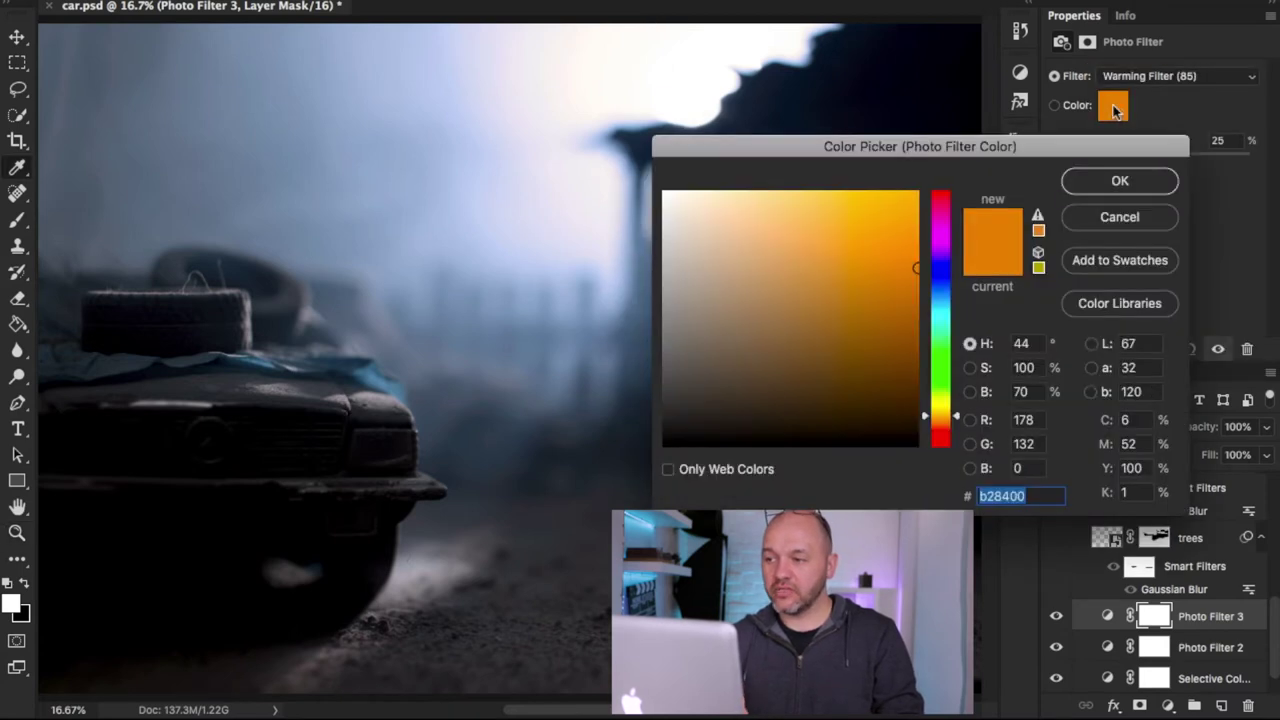
click(1096, 224)
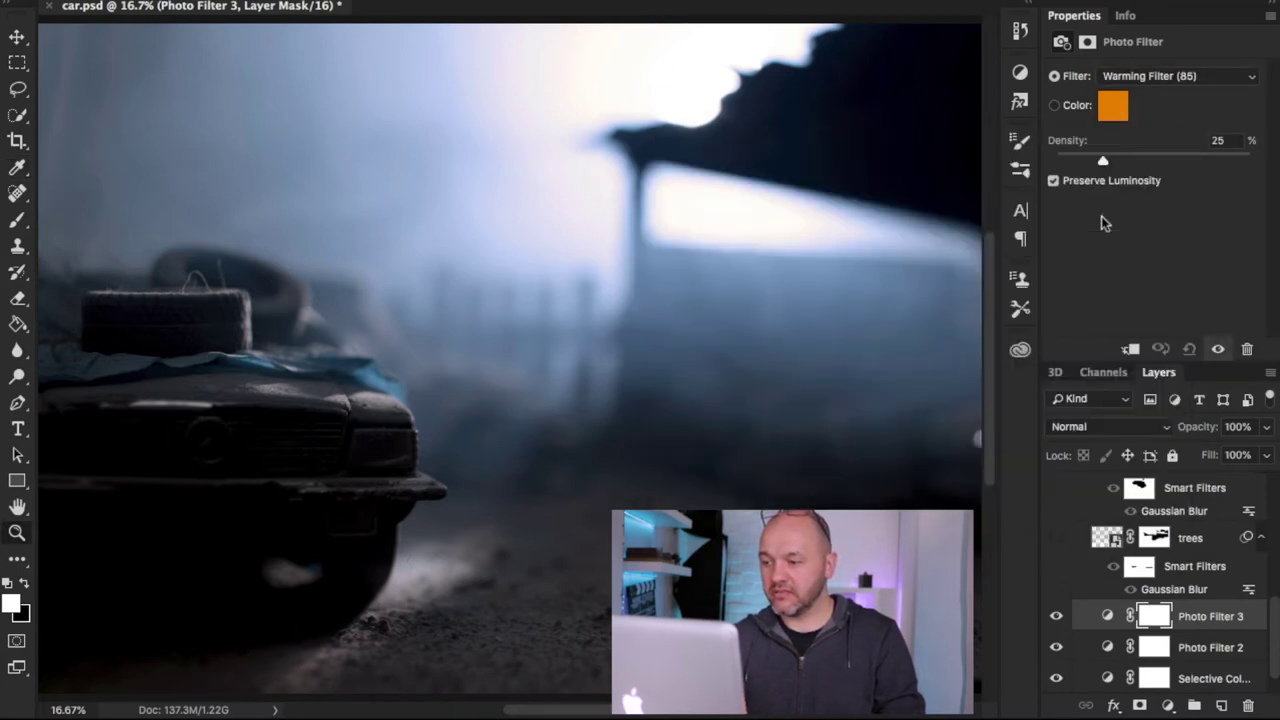
drag(1218, 616, 1247, 706)
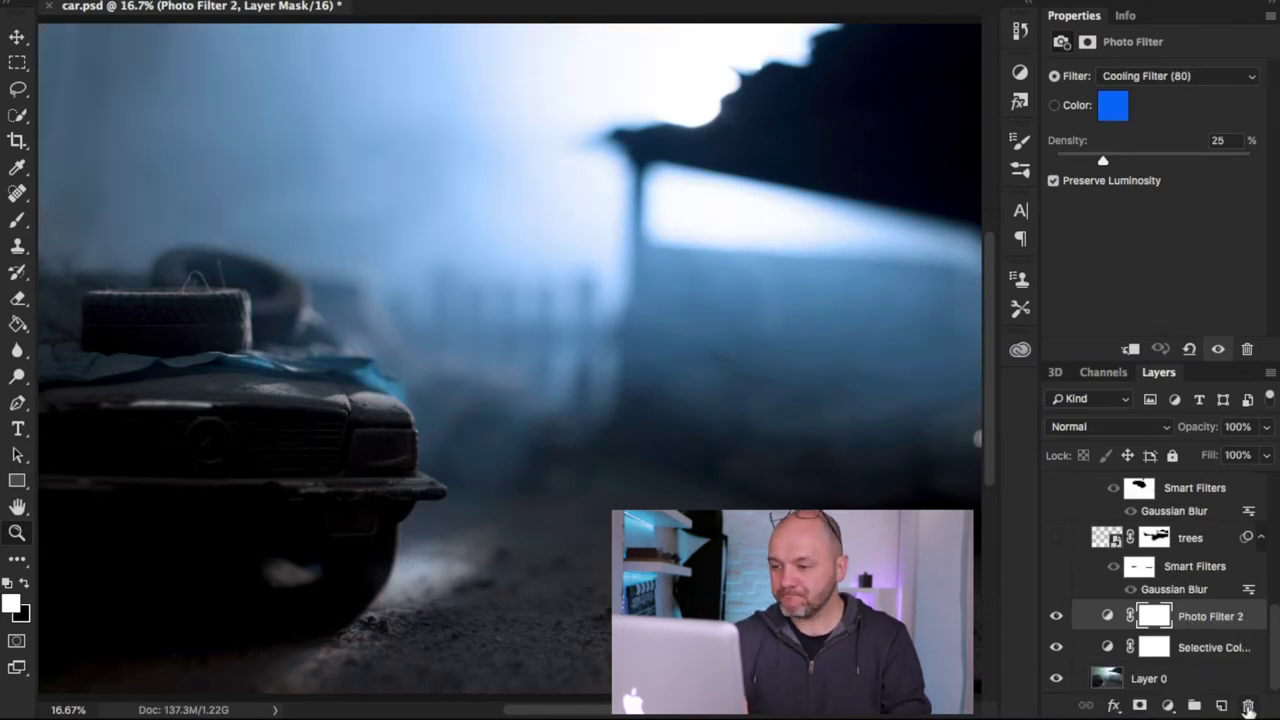
Show the trees layer and compare it with its Gaussian Blur smart filter off and on, leaving the blur on
click(1056, 540)
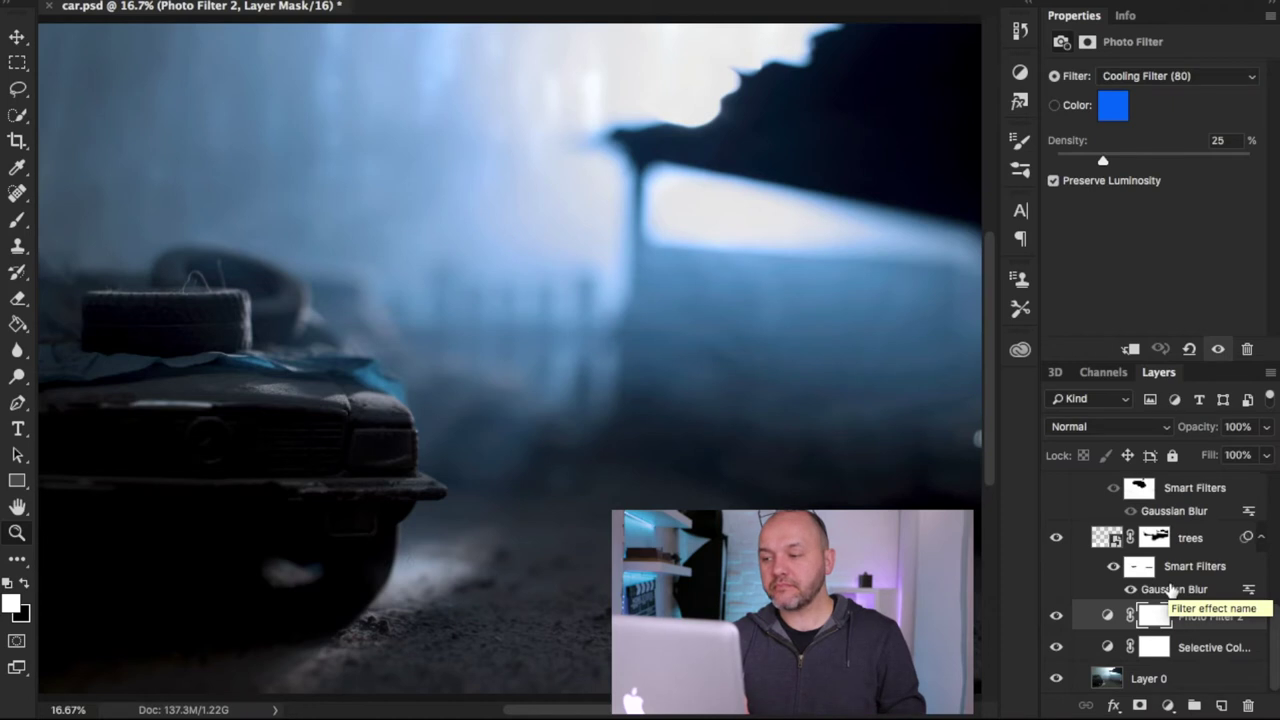
click(1107, 615)
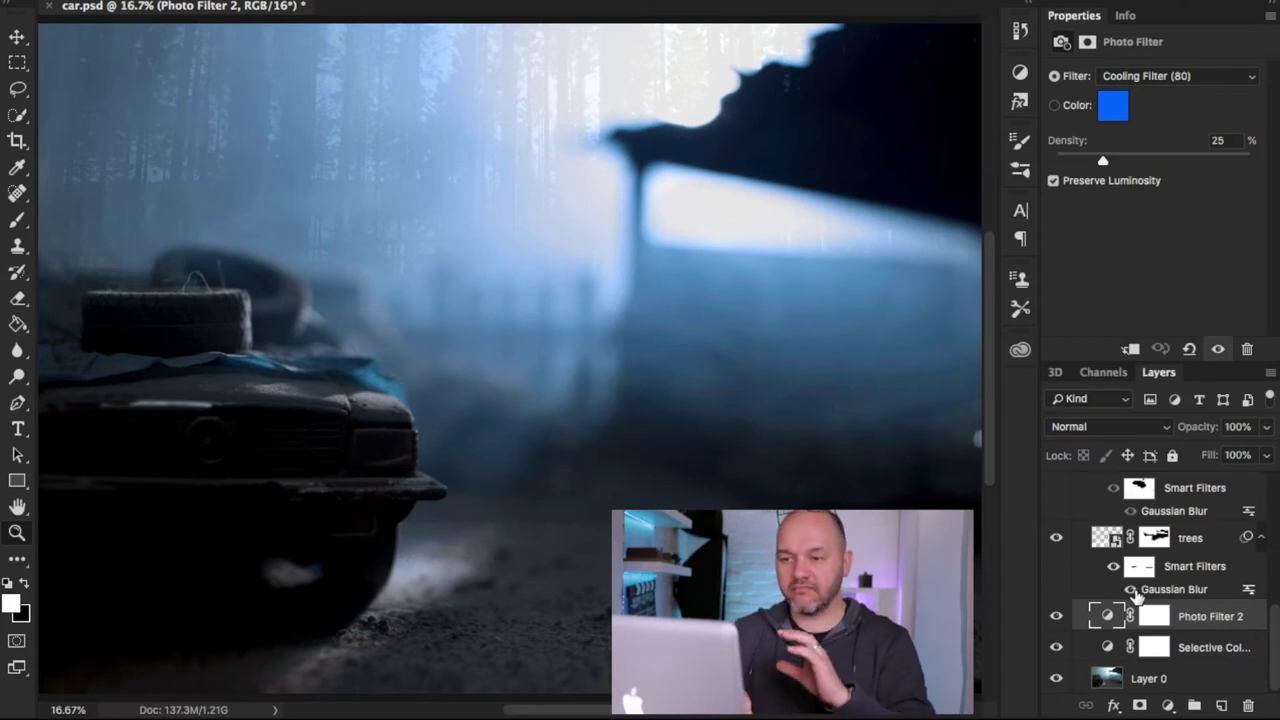
click(1131, 589)
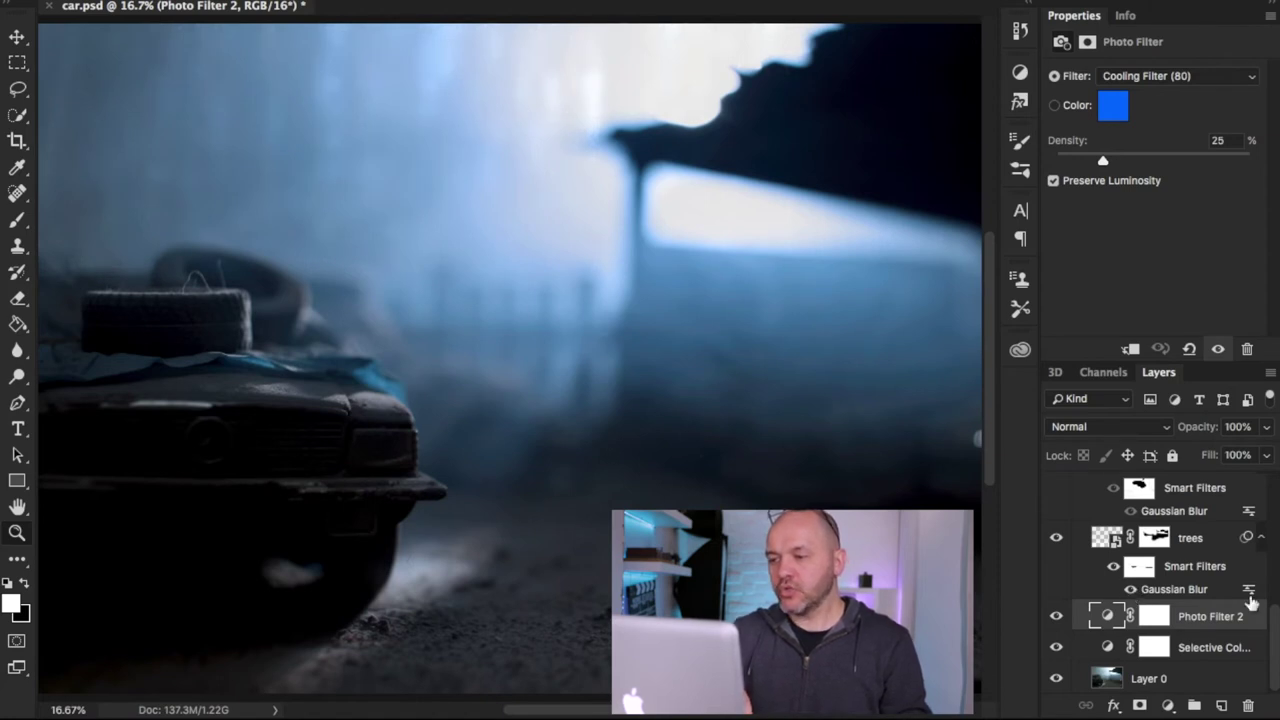
Show the smoke layer above the trees and check its effect on the whole image
scroll(1276, 630, up, 2)
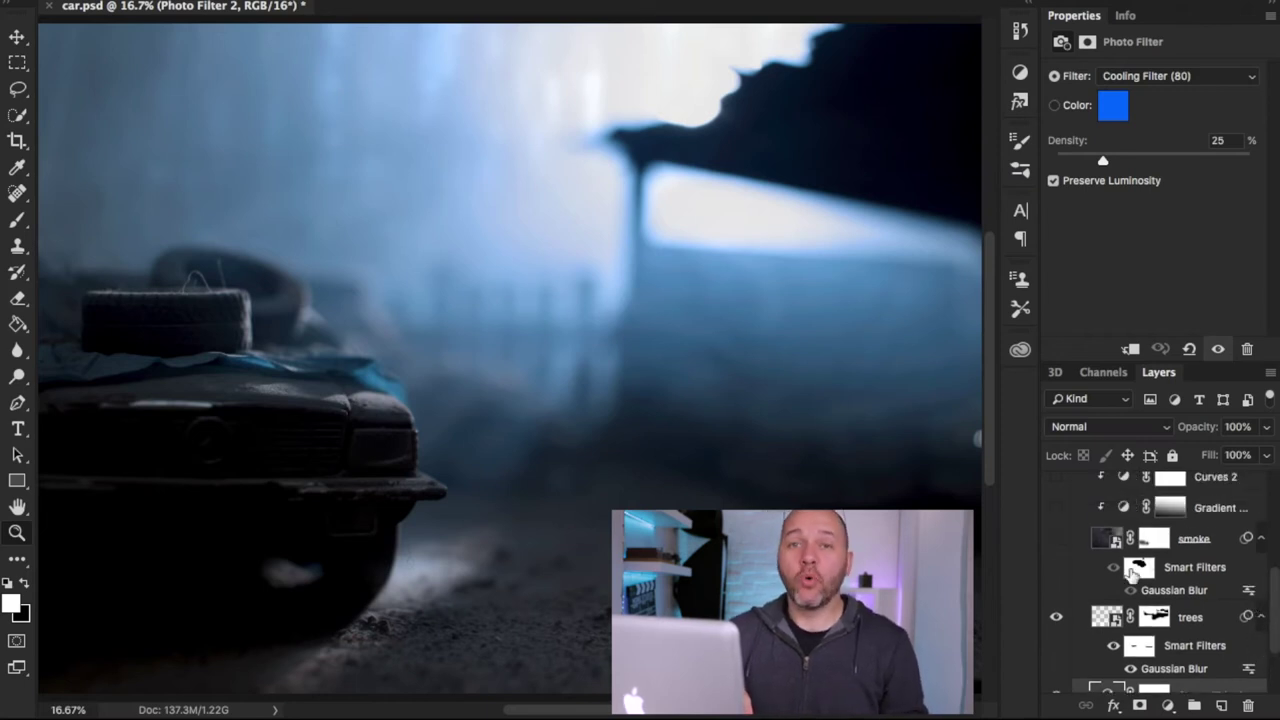
click(1057, 541)
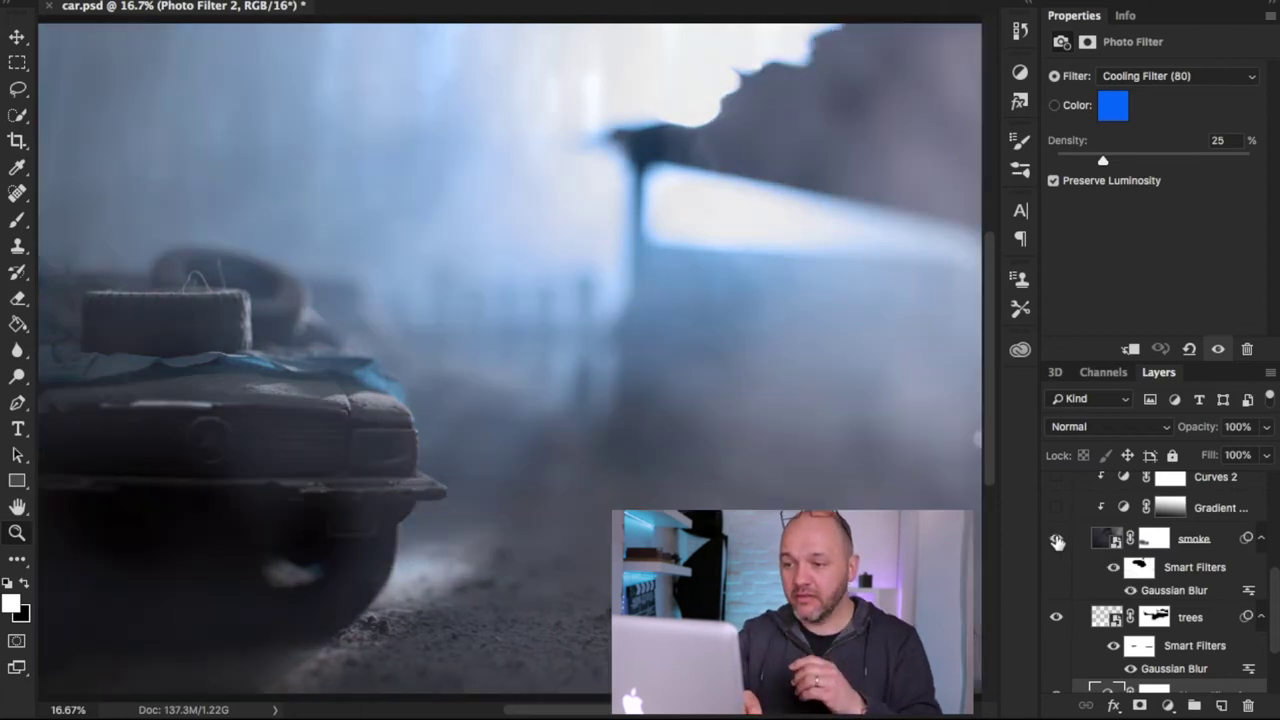
alt+click(645, 467)
mouse_move(645, 467)
mouse_down()
mouse_move(671, 463)
mouse_move(629, 463)
mouse_up()
key(v)
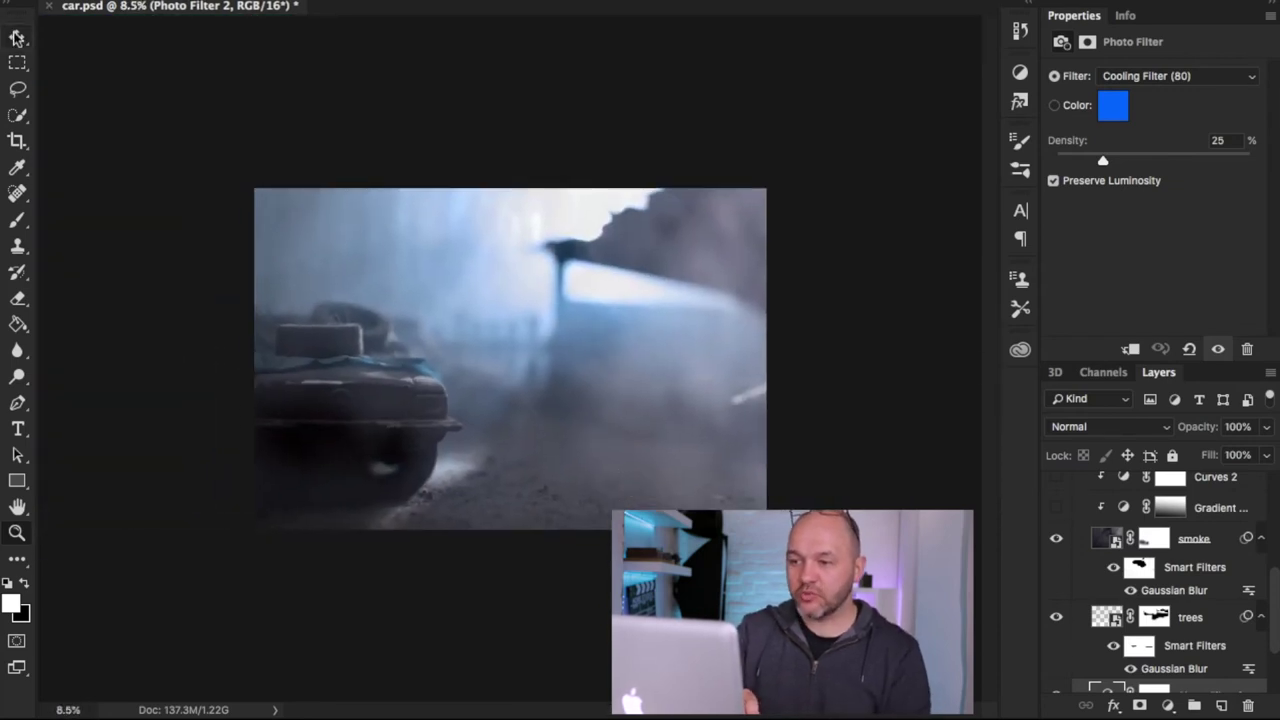
key(z)
click(508, 365)
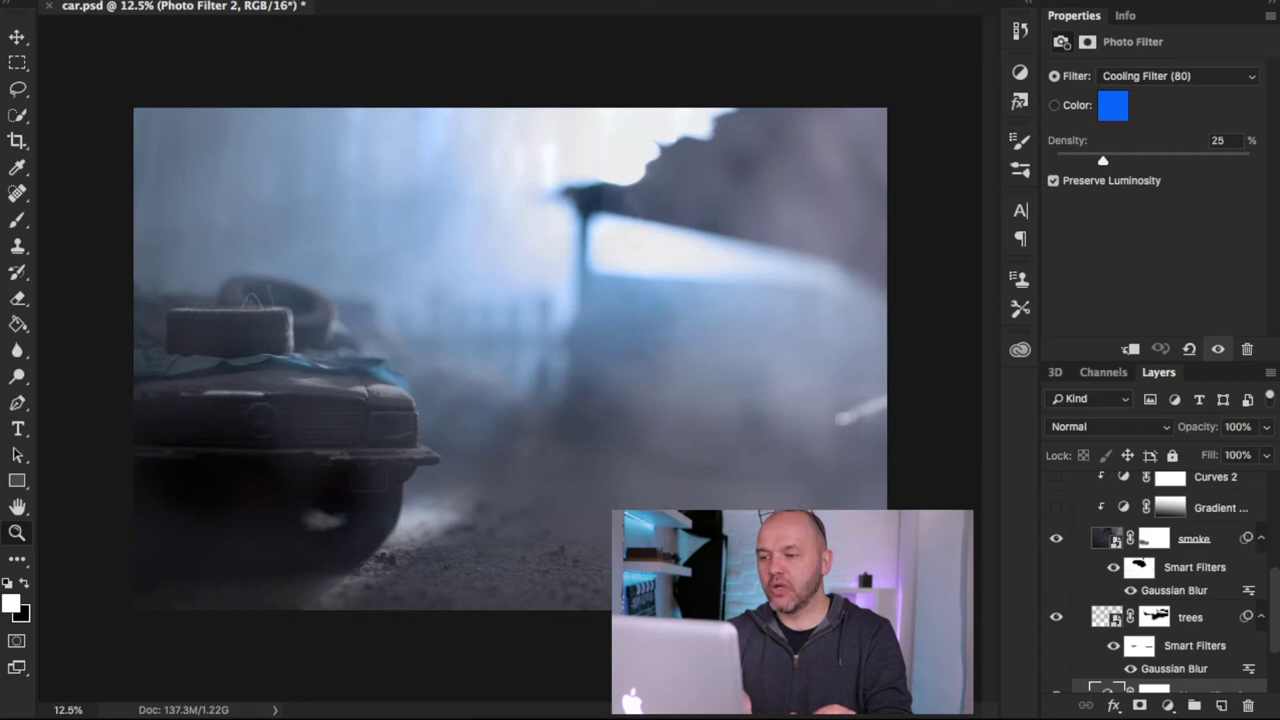
Show the Gradient adjustment layer clipped to the smoke and compare the image with it off and on, leaving it on
scroll(1148, 614, up, 4)
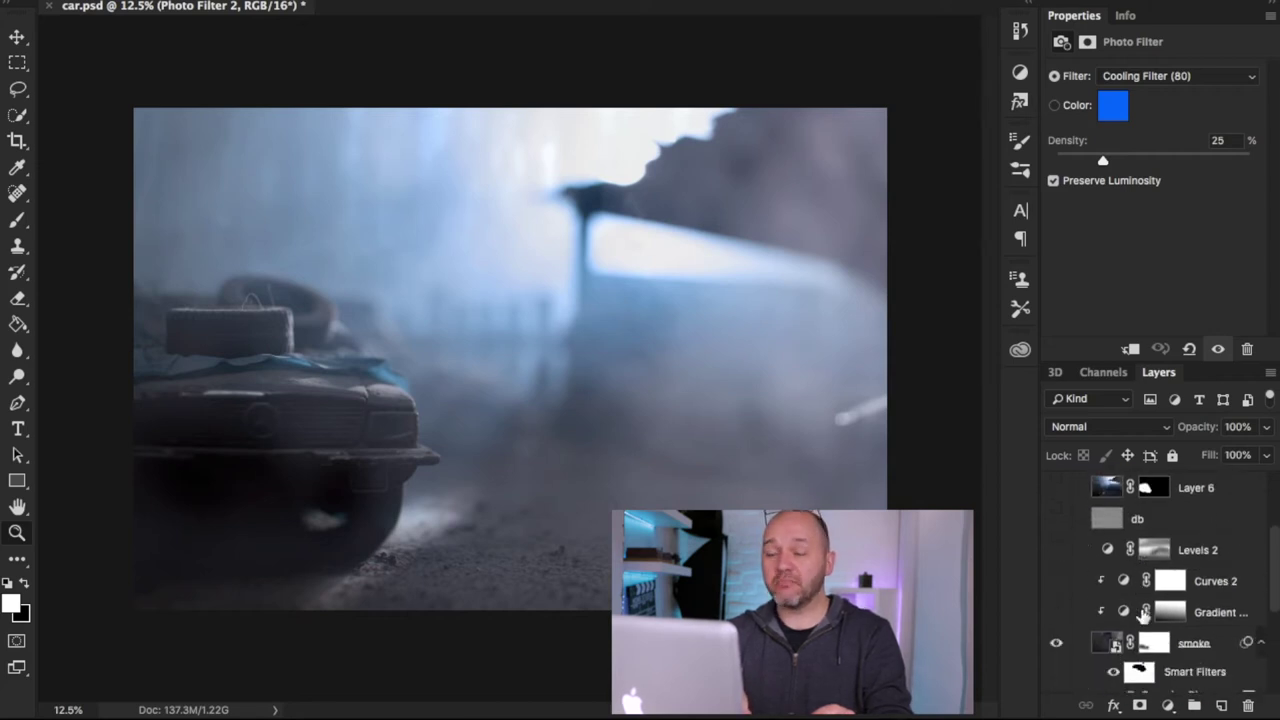
click(1056, 612)
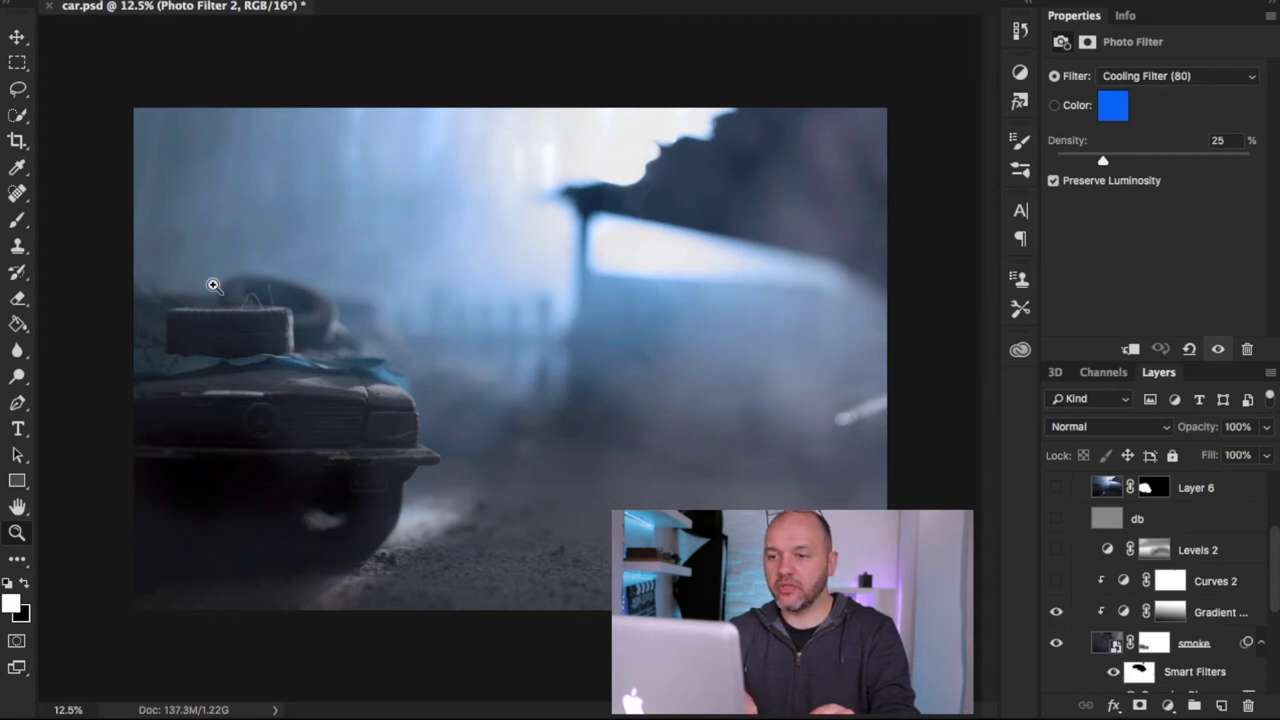
click(17, 455)
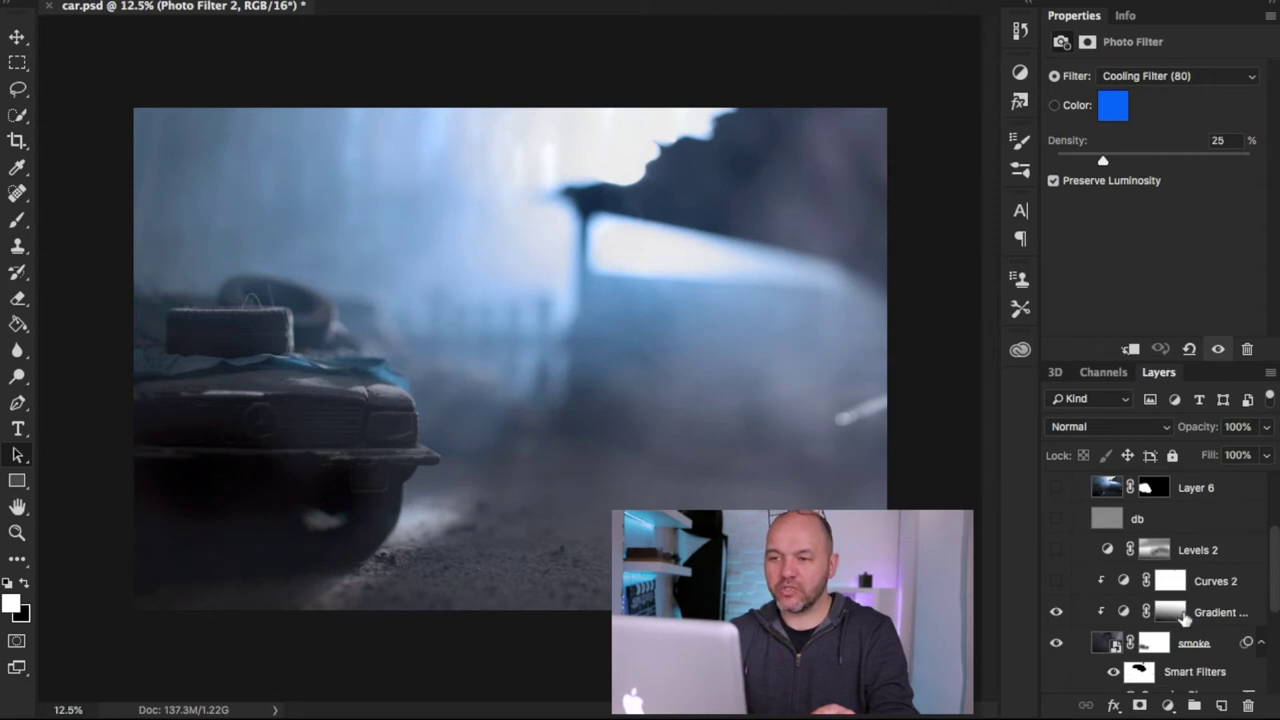
click(1055, 613)
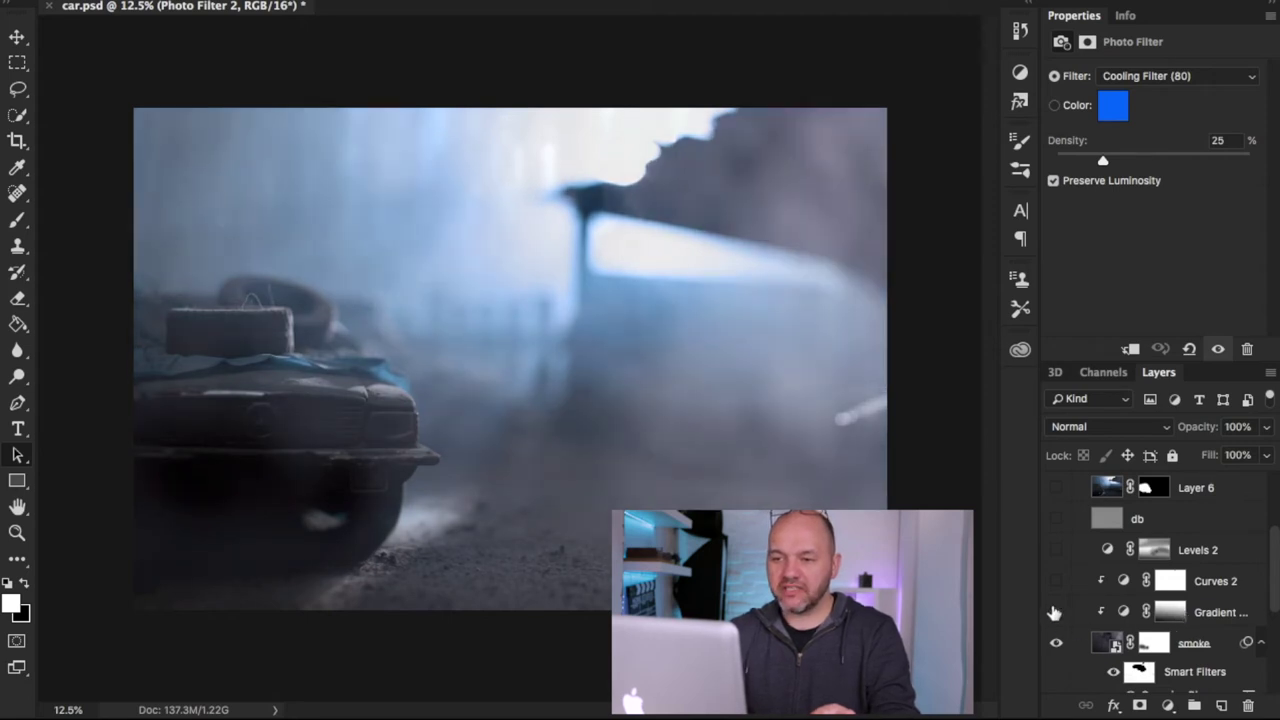
click(1055, 612)
click(1055, 612)
click(1055, 612)
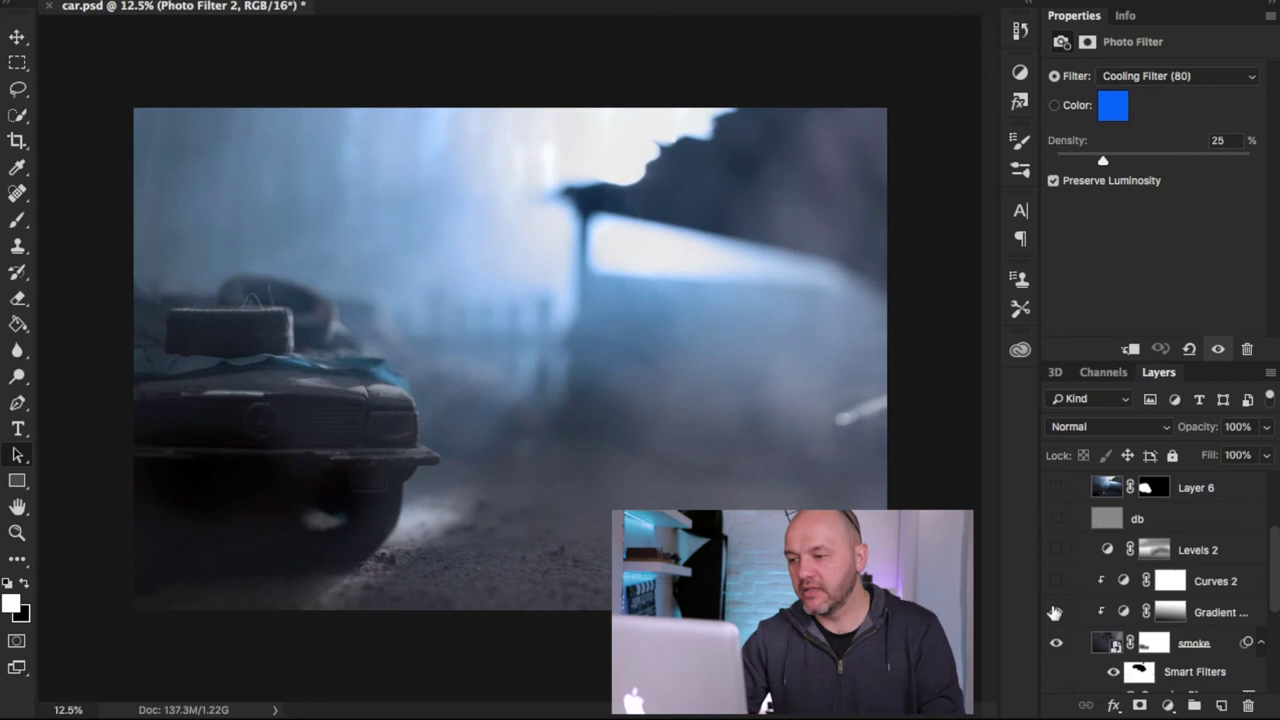
click(1055, 612)
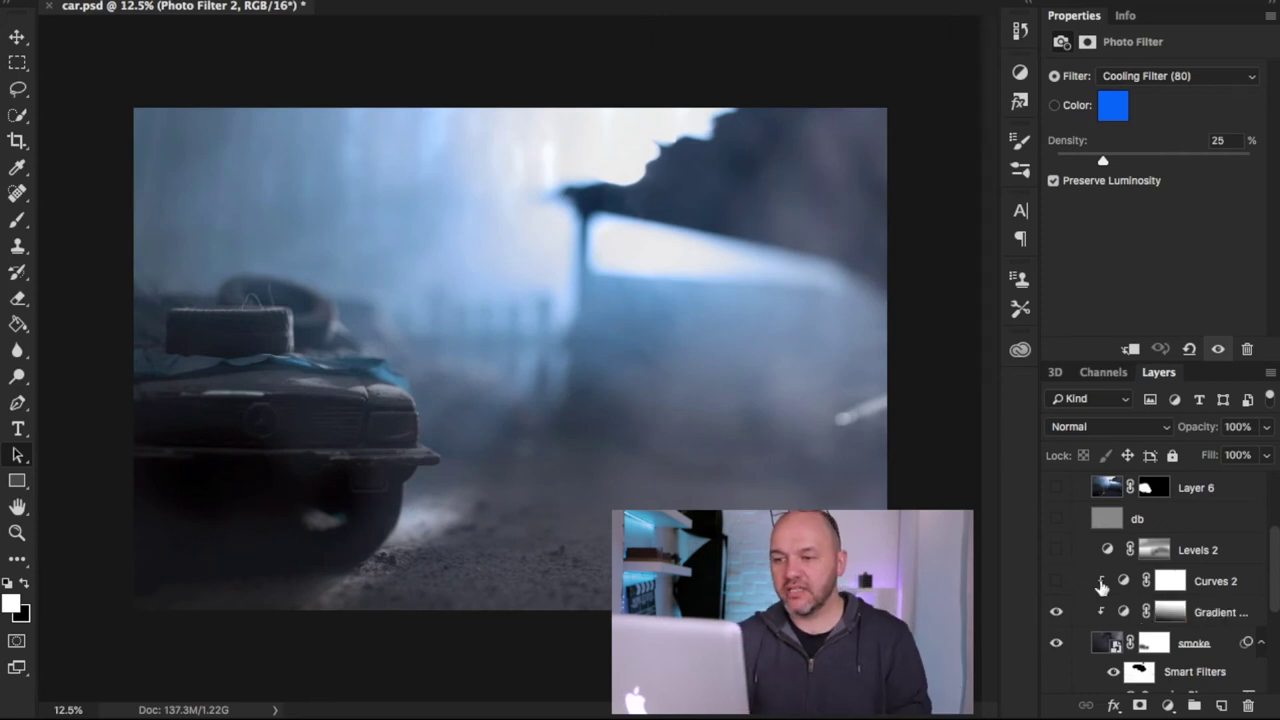
Show the clipped Curves 2 adjustment and the Levels 2 adjustment layer above the smoke
click(1058, 581)
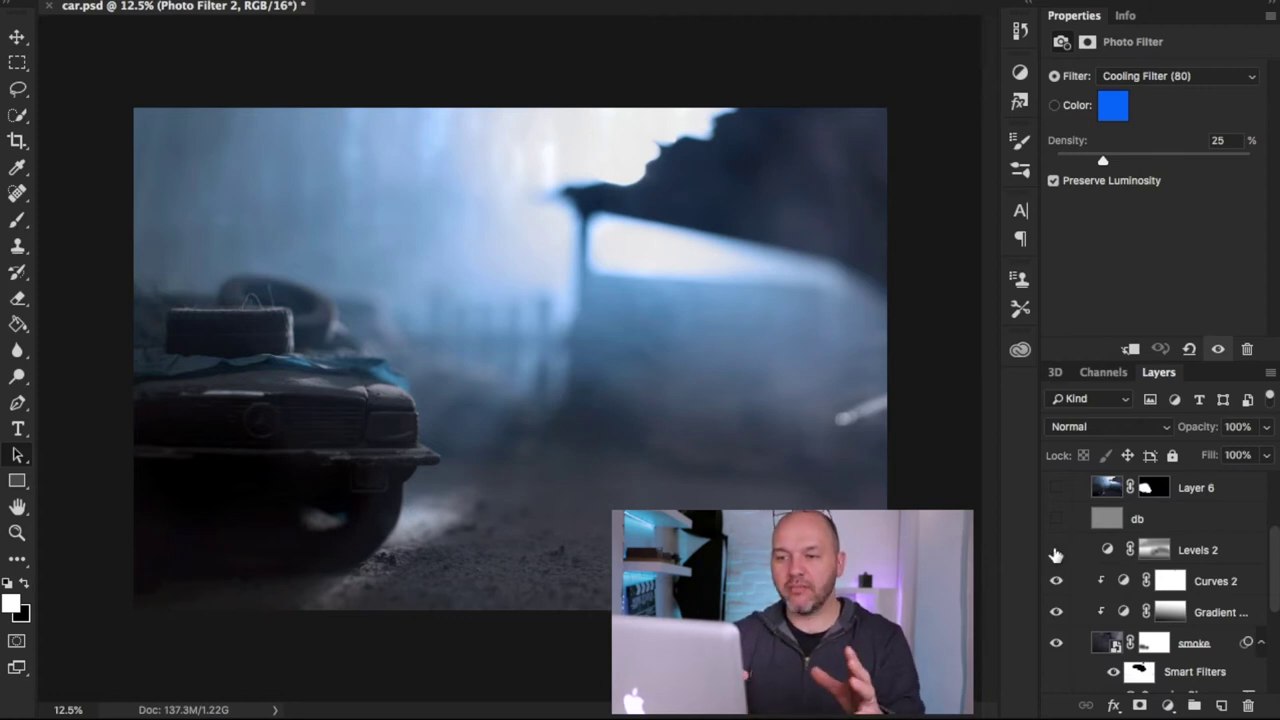
click(1056, 551)
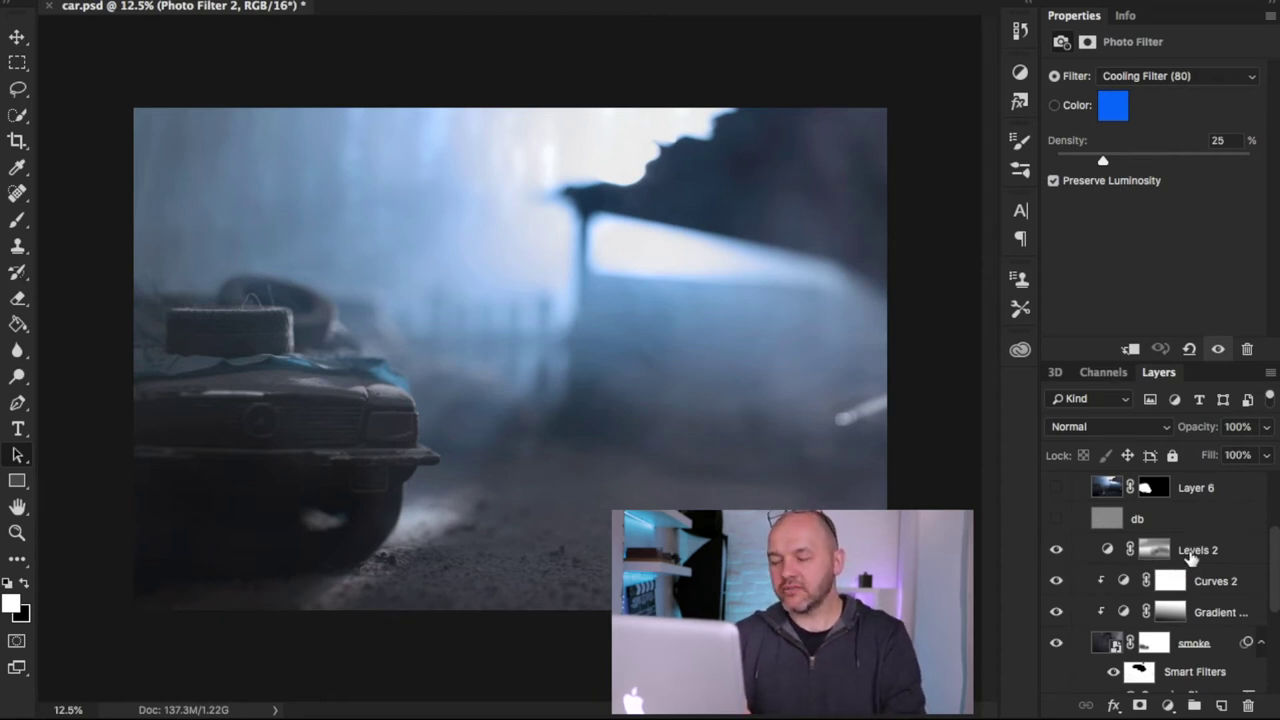
Select the db overlay layer and compare the image with it on and off, leaving it shown
scroll(1188, 558, up, 1)
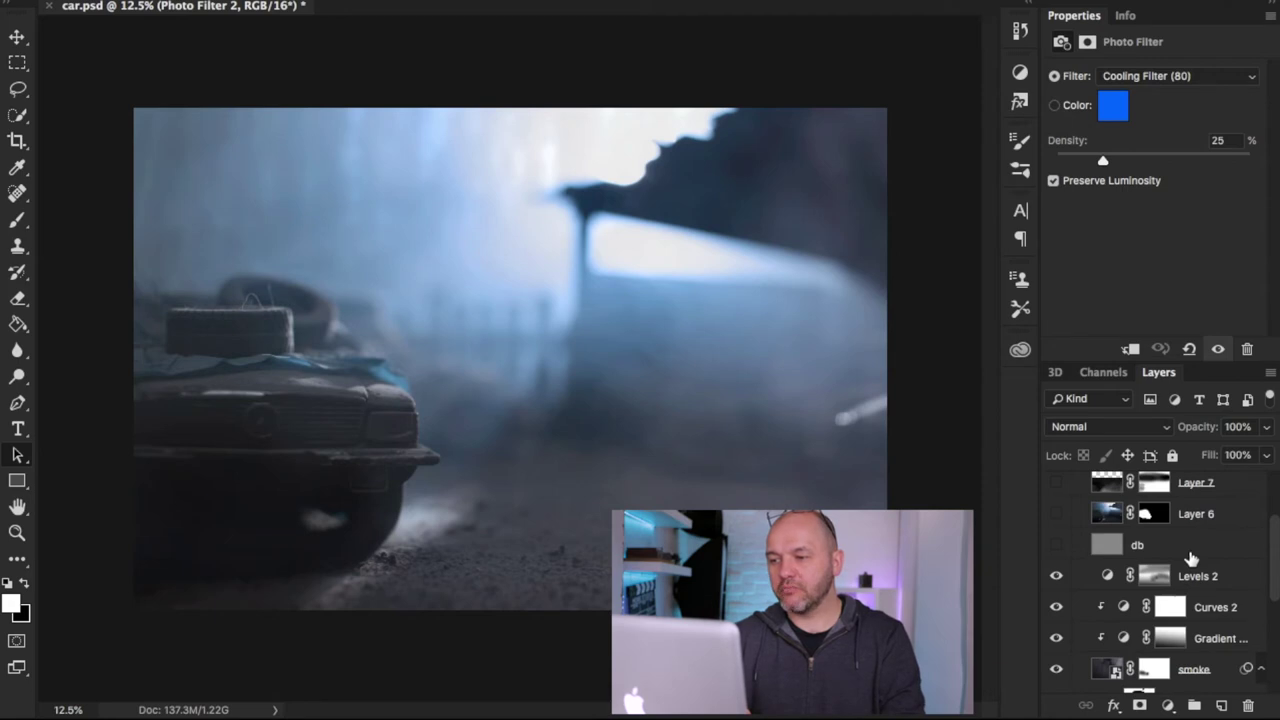
click(1176, 553)
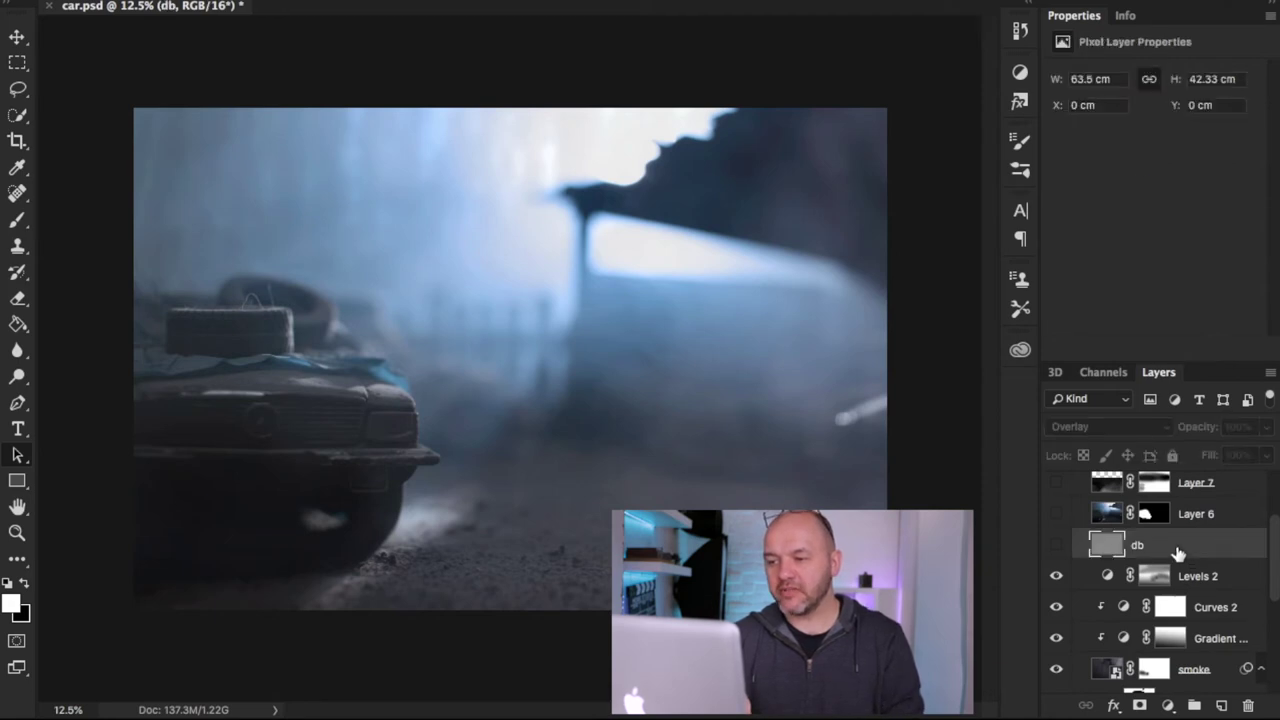
click(1056, 549)
click(1056, 549)
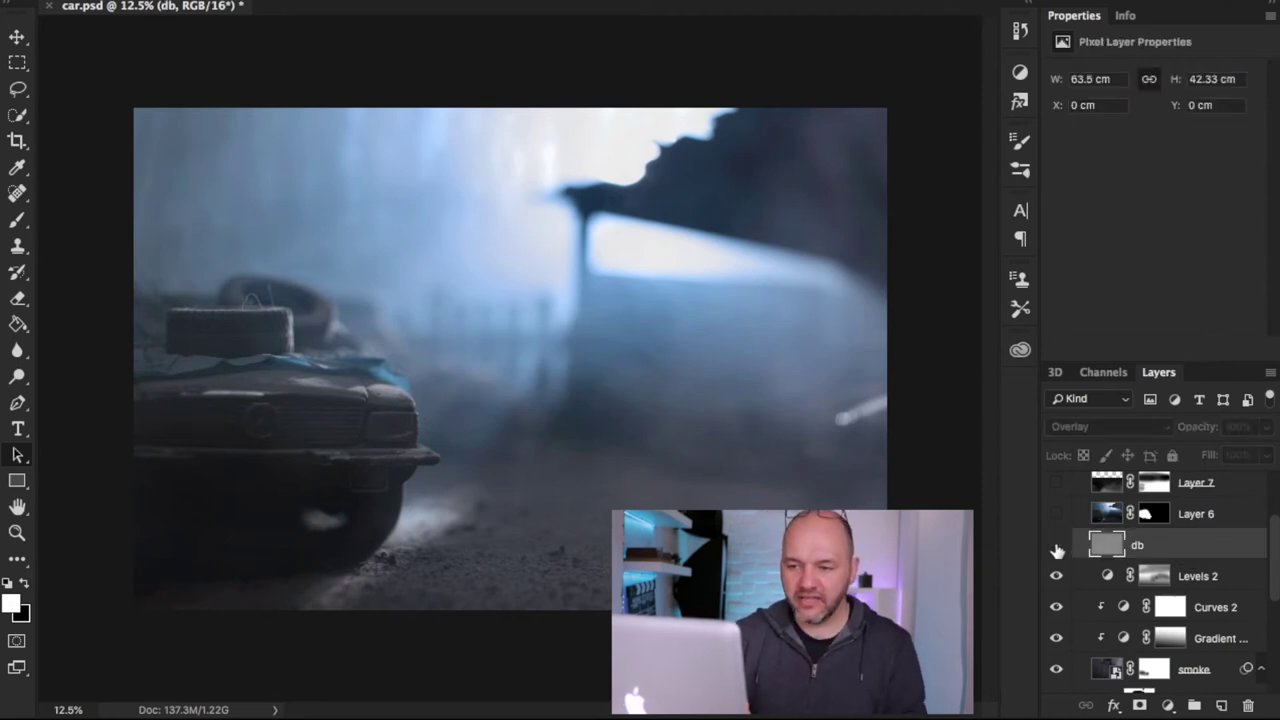
click(1056, 549)
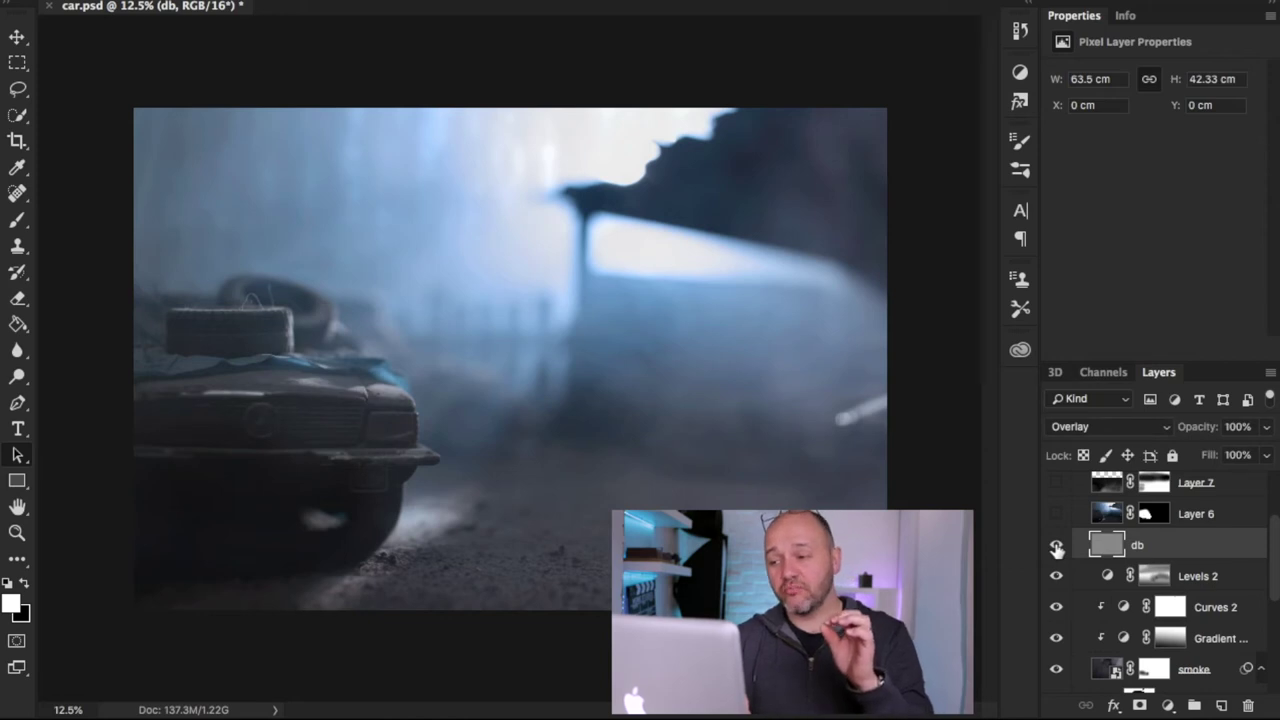
Recheck the db layer's light and shadow changes by switching it off and on several times, and show Layer 6 above it
click(1056, 549)
click(1056, 549)
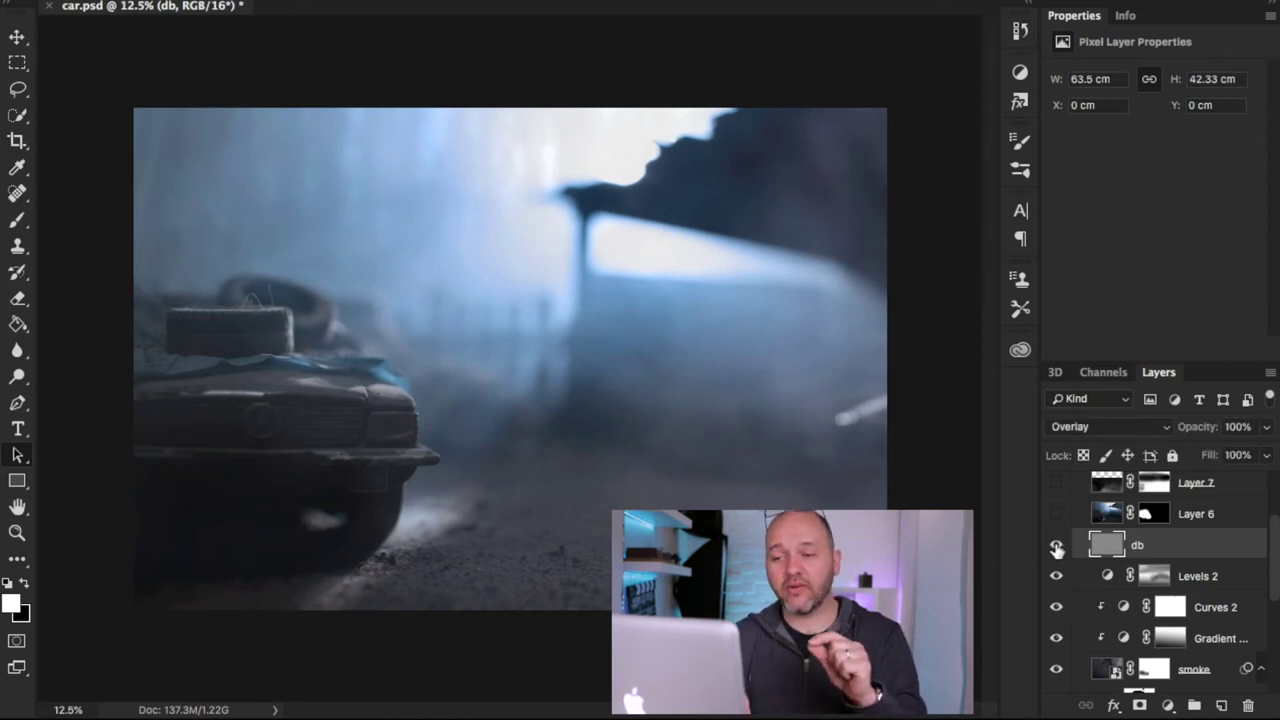
click(1056, 549)
click(1056, 549)
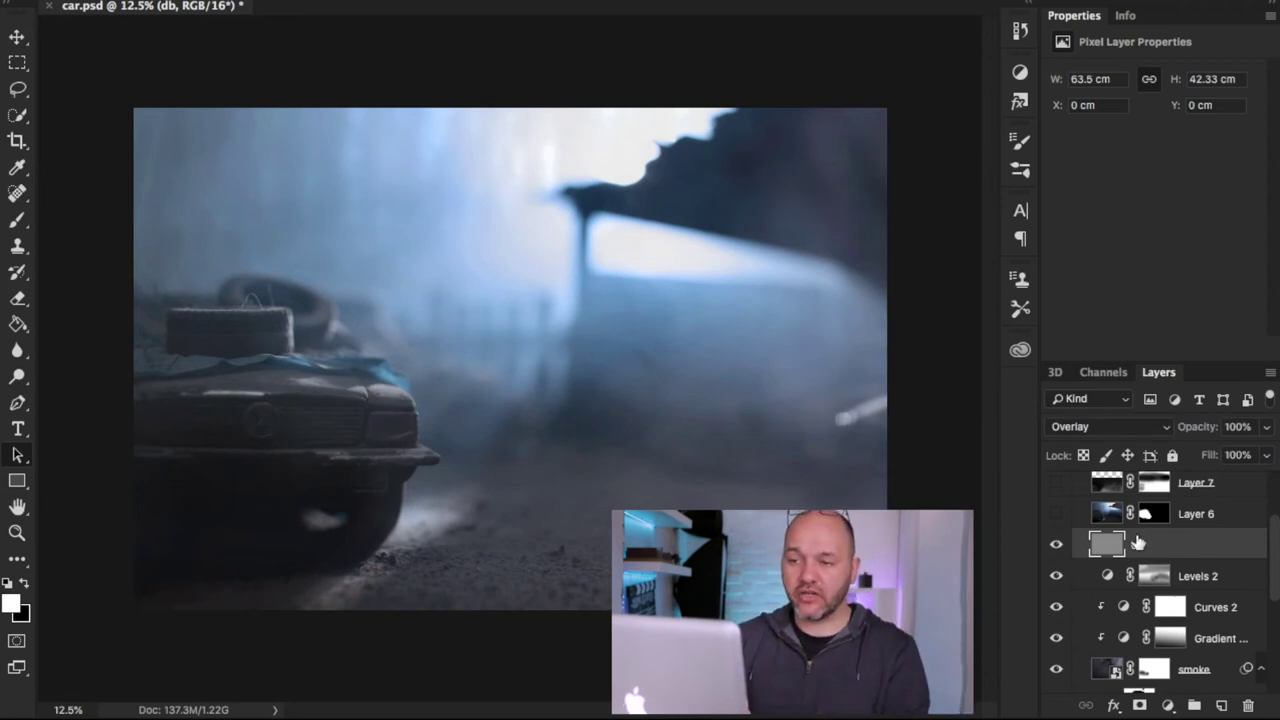
click(1056, 545)
click(1056, 545)
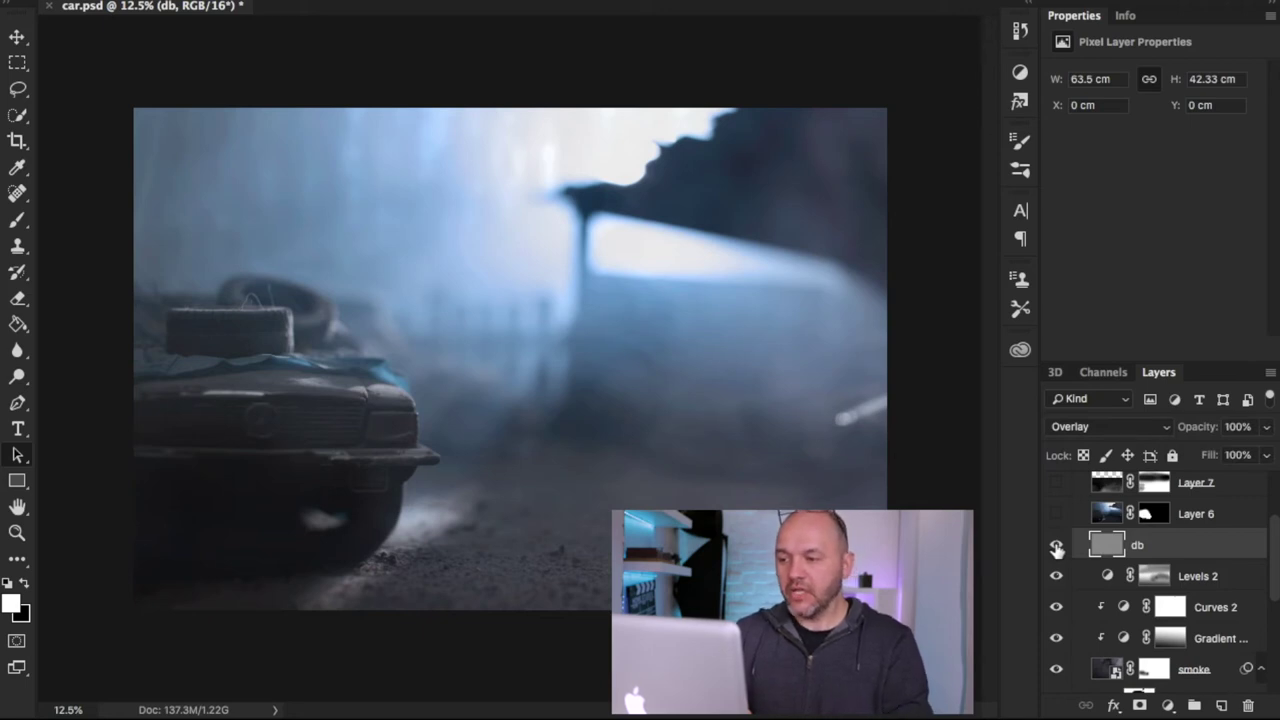
click(1056, 514)
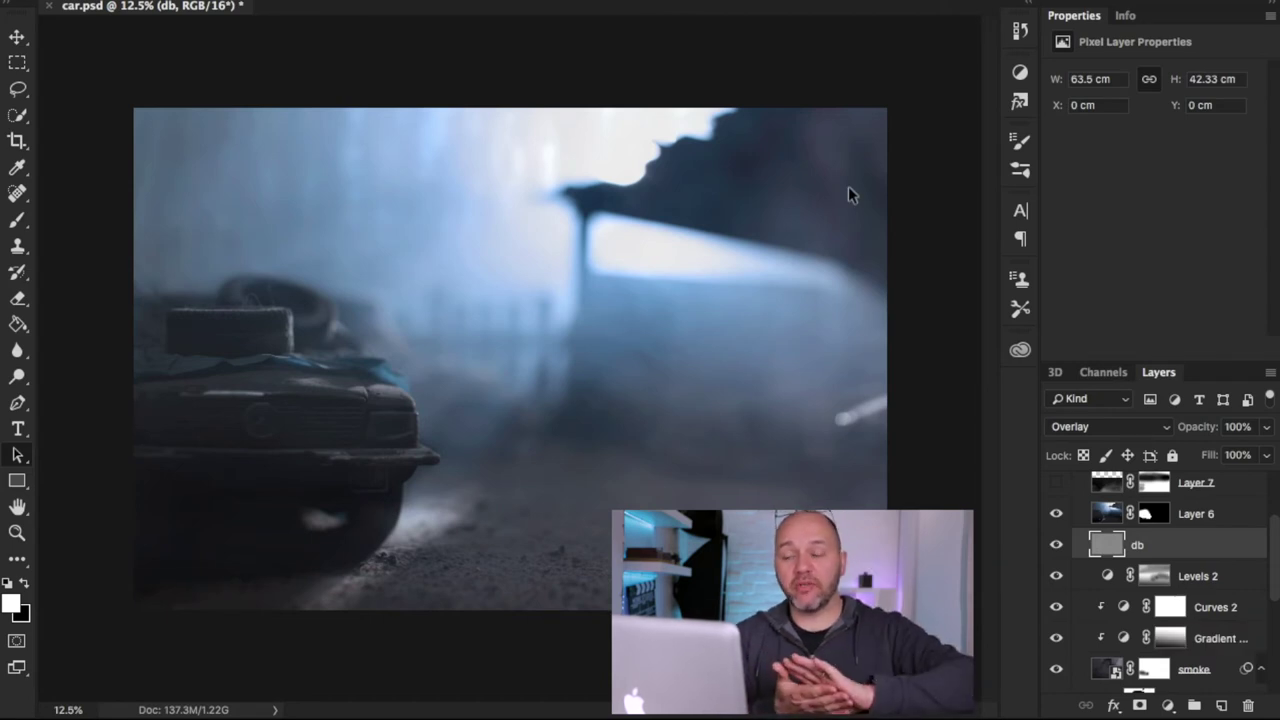
Stamp the visible image into a new layer above db and apply a High Pass filter with a 4.6 pixel radius
double_click(1189, 550)
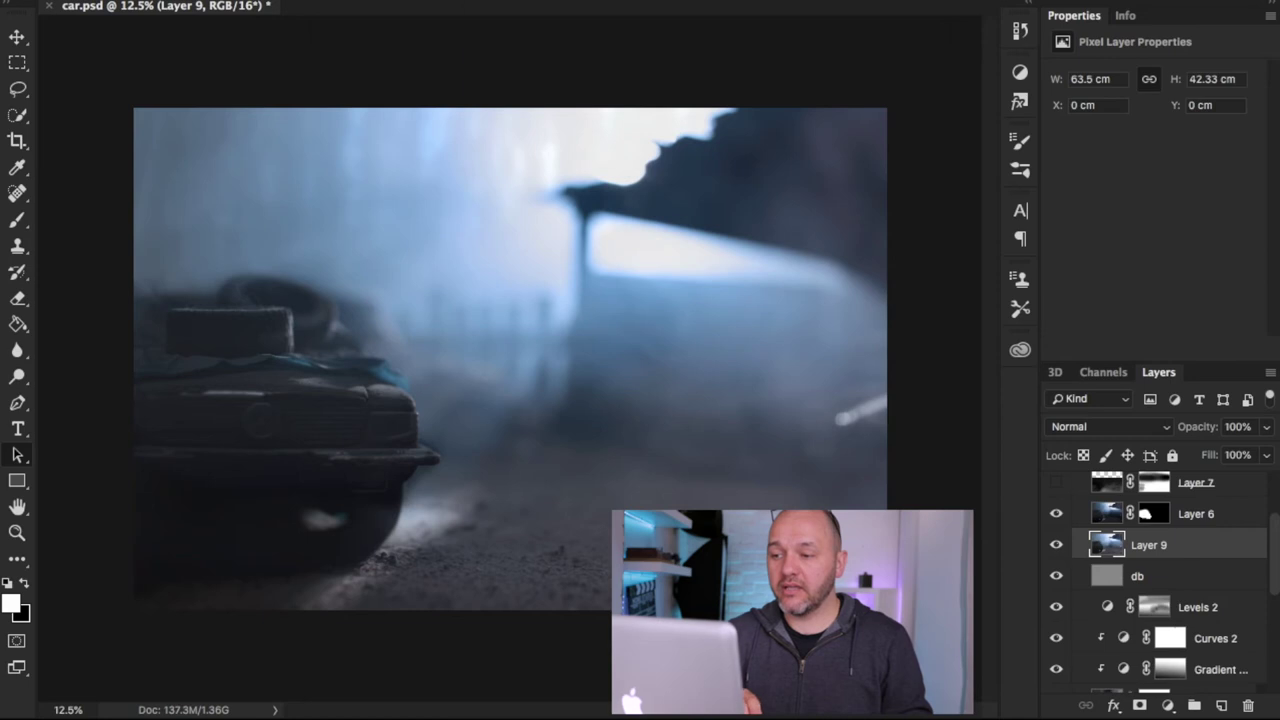
click(490, 0)
mouse_move(571, 405)
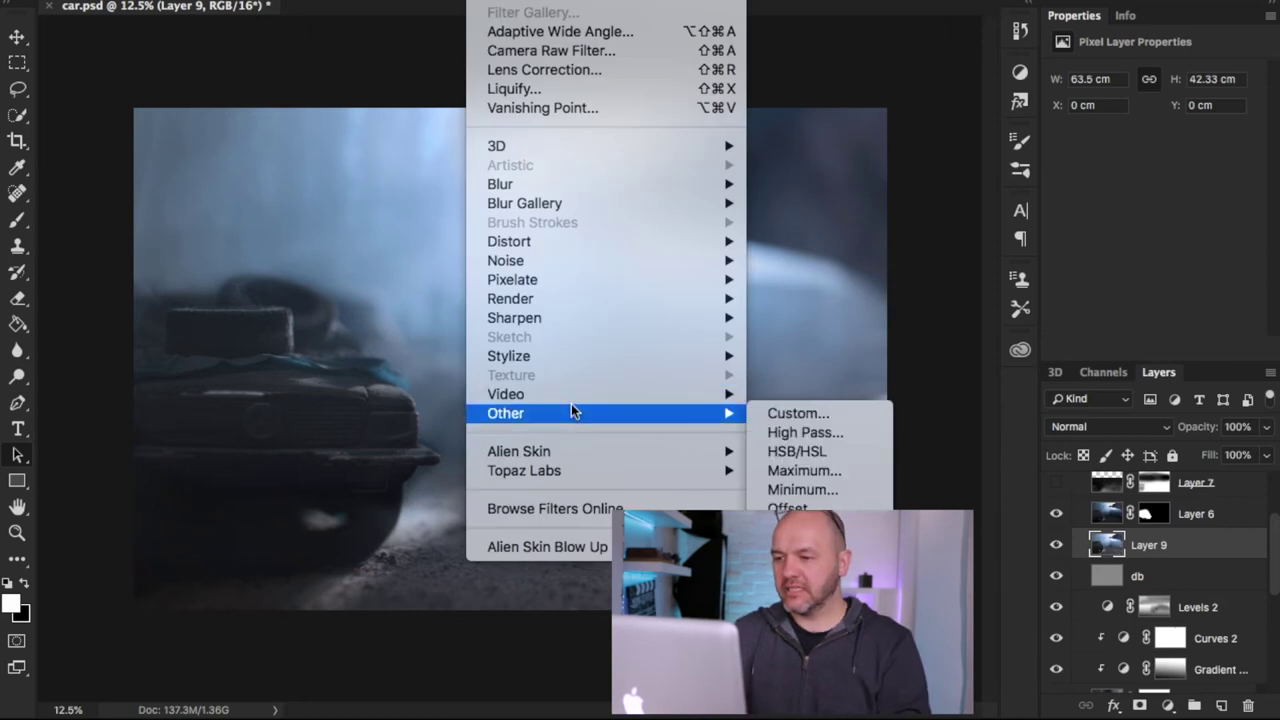
click(786, 434)
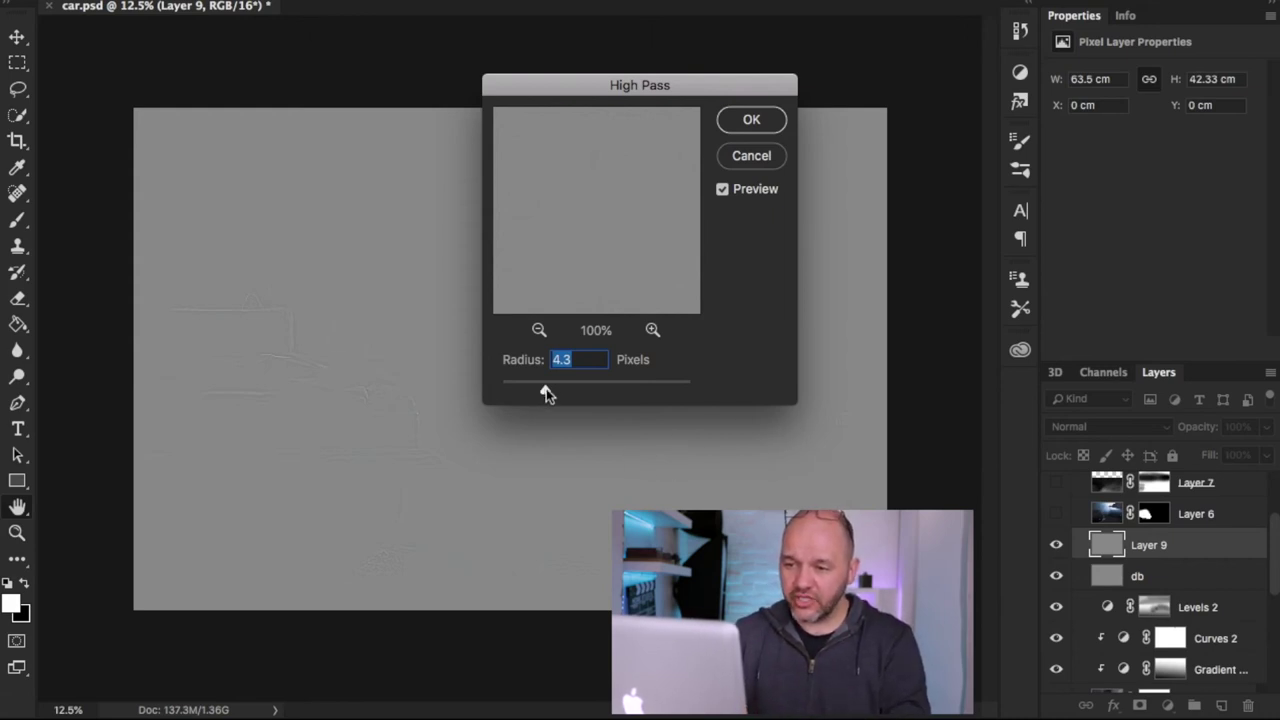
mouse_move(546, 388)
mouse_down()
mouse_move(517, 391)
mouse_move(549, 394)
mouse_up()
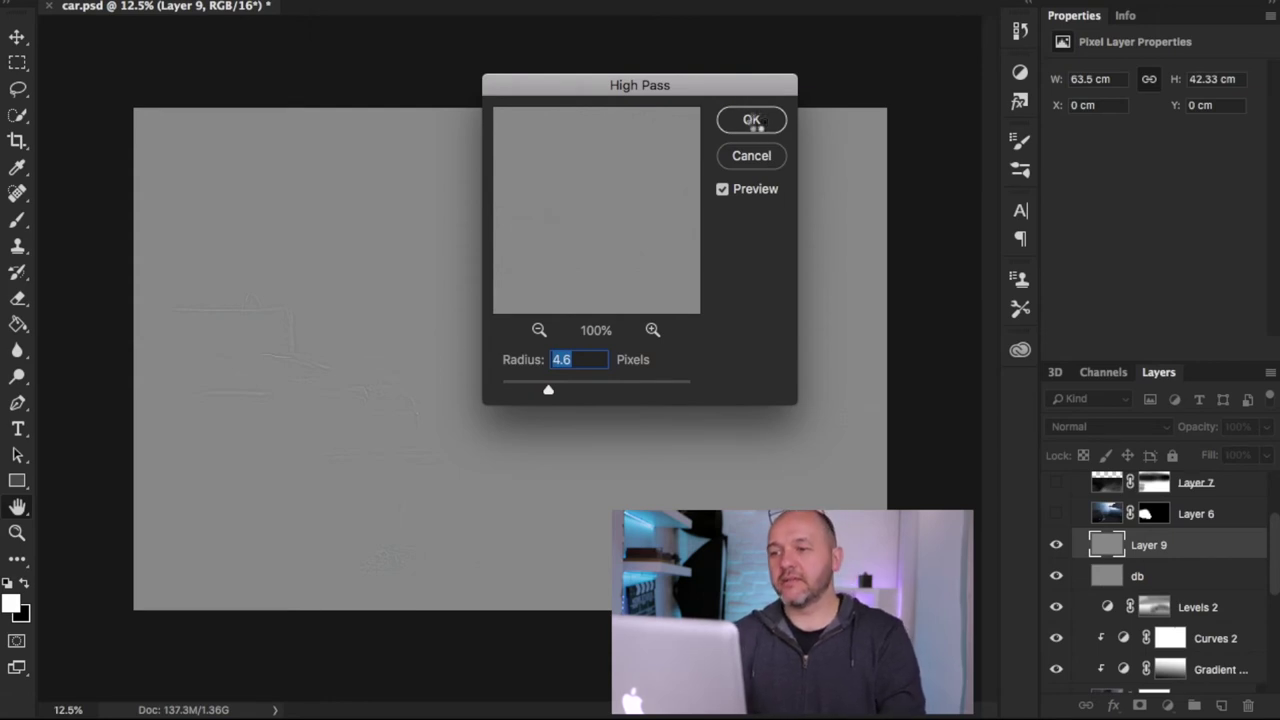
click(752, 120)
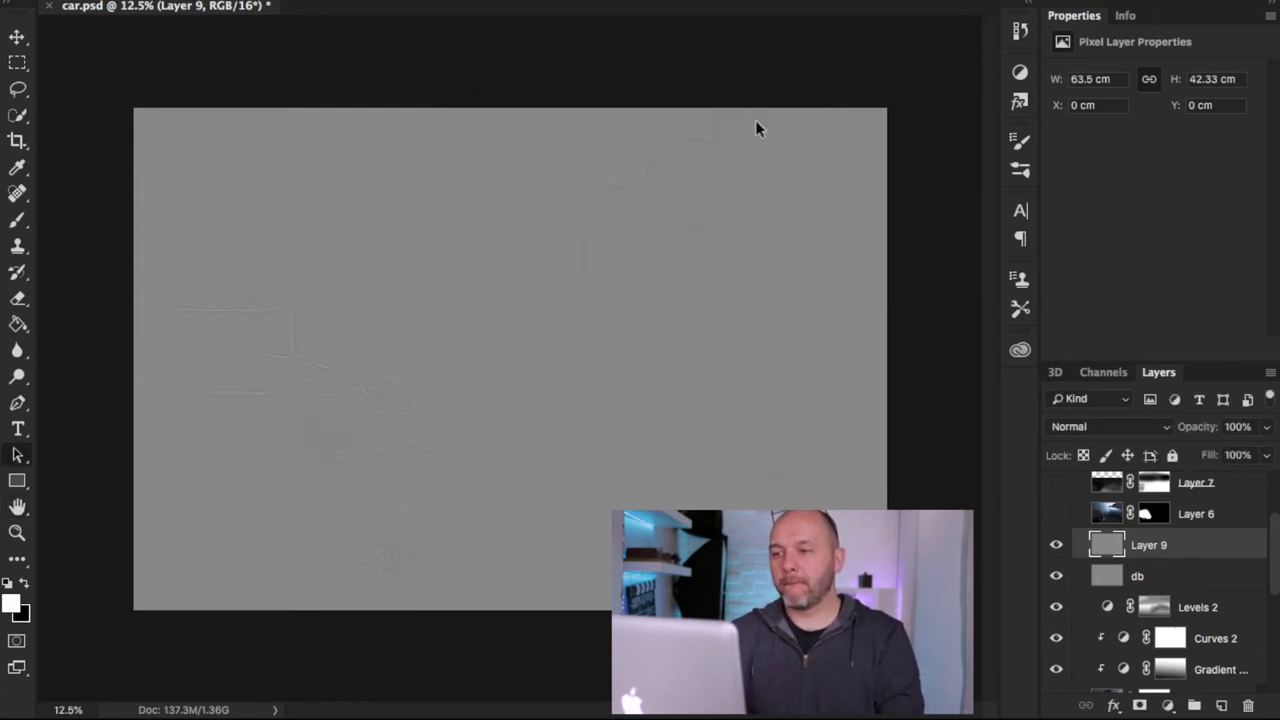
Set the high-pass layer's blending mode to Overlay and compare the car's close-up detail with the layer off and on
click(1165, 436)
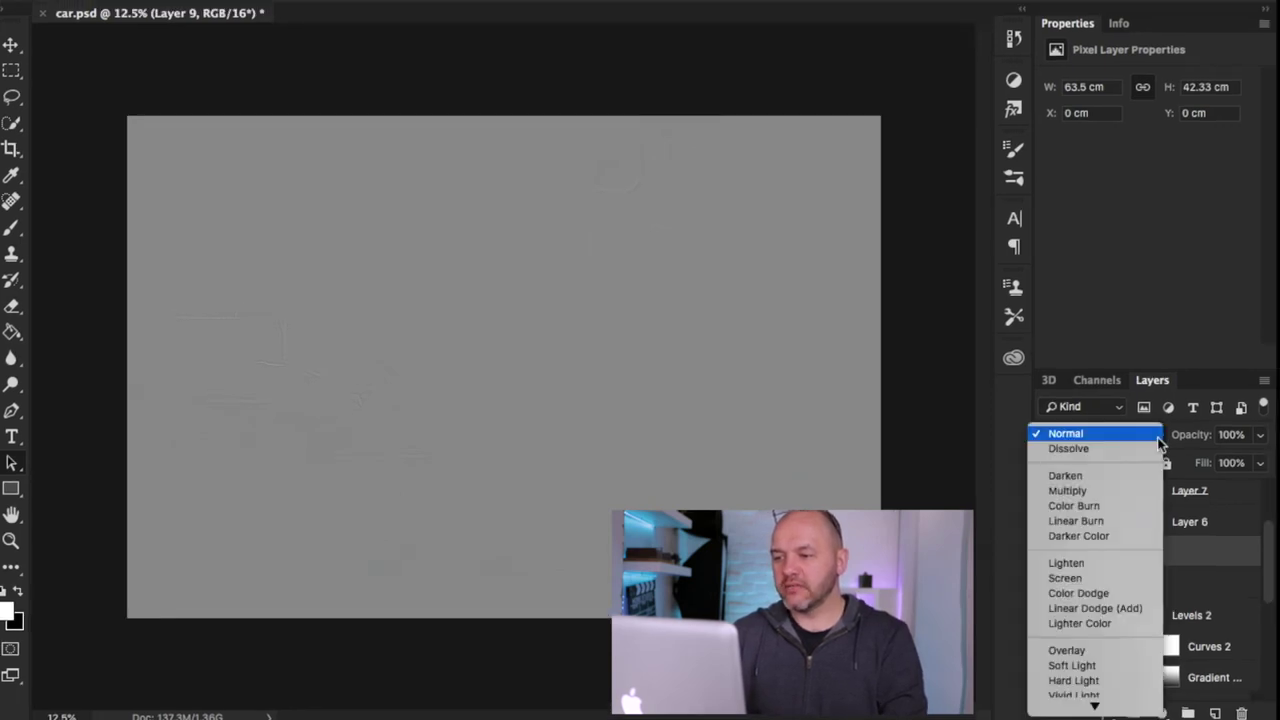
click(1104, 652)
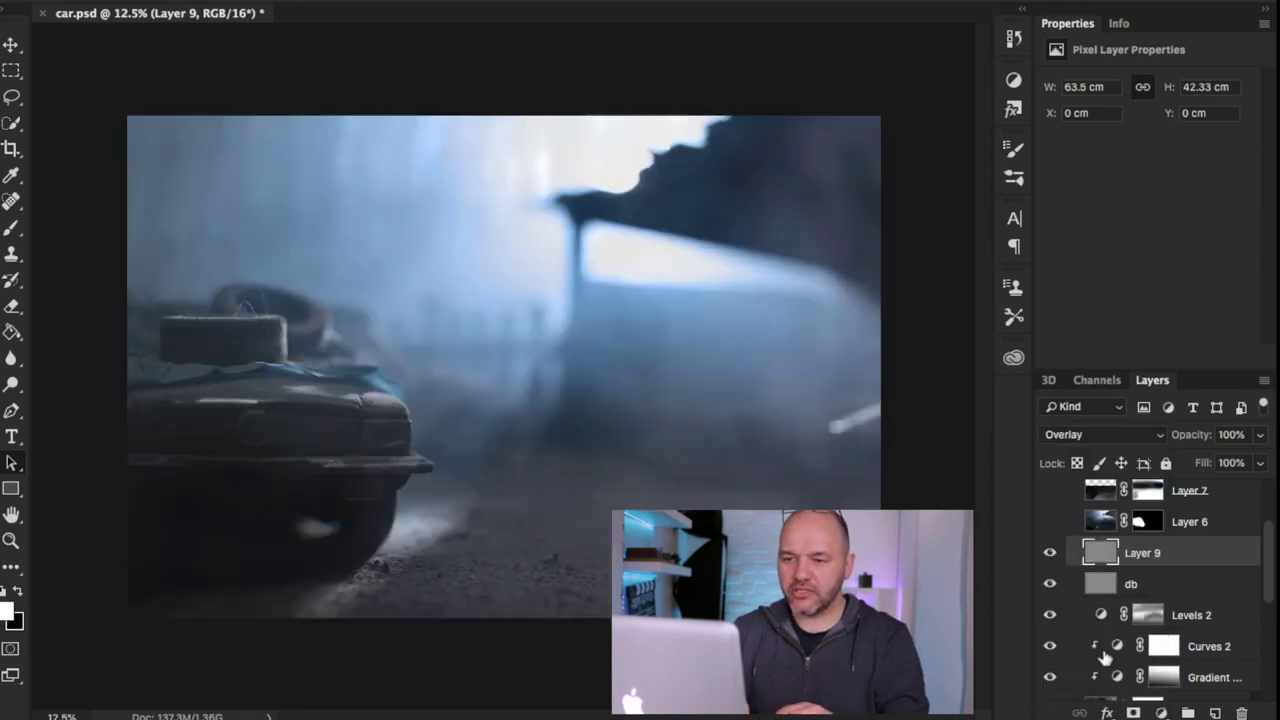
key(z)
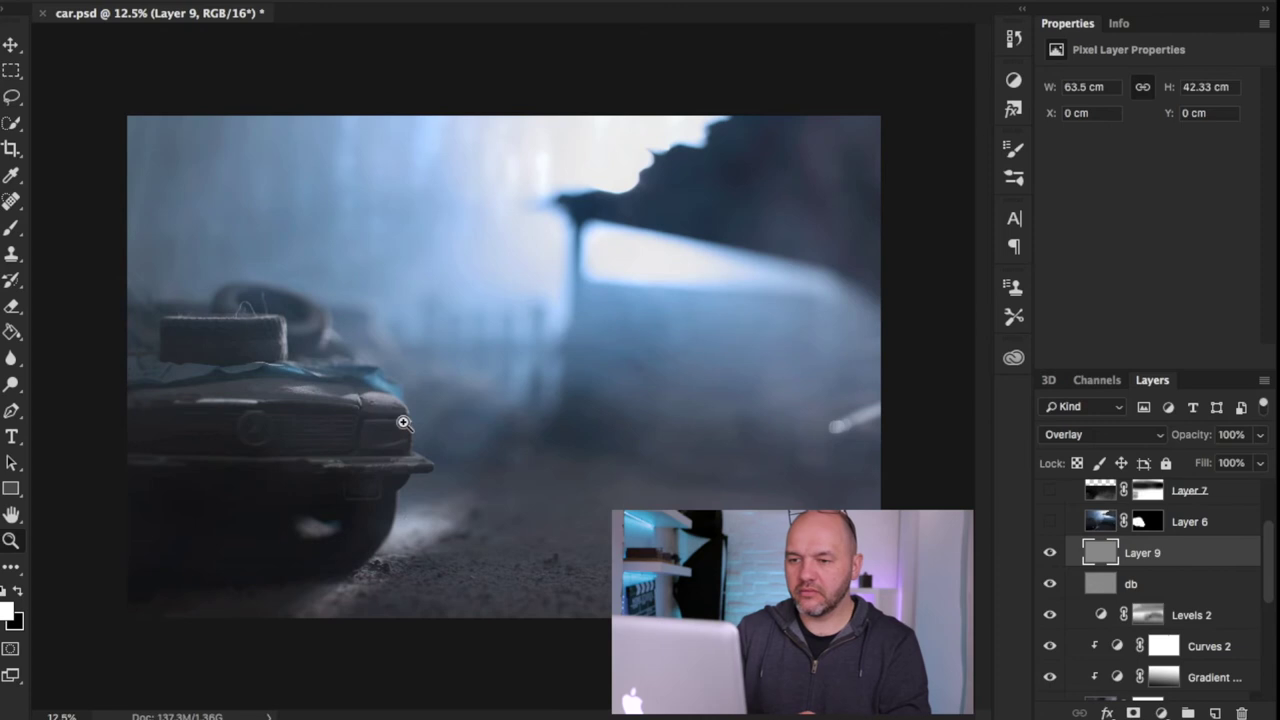
click(404, 423)
click(404, 423)
click(404, 423)
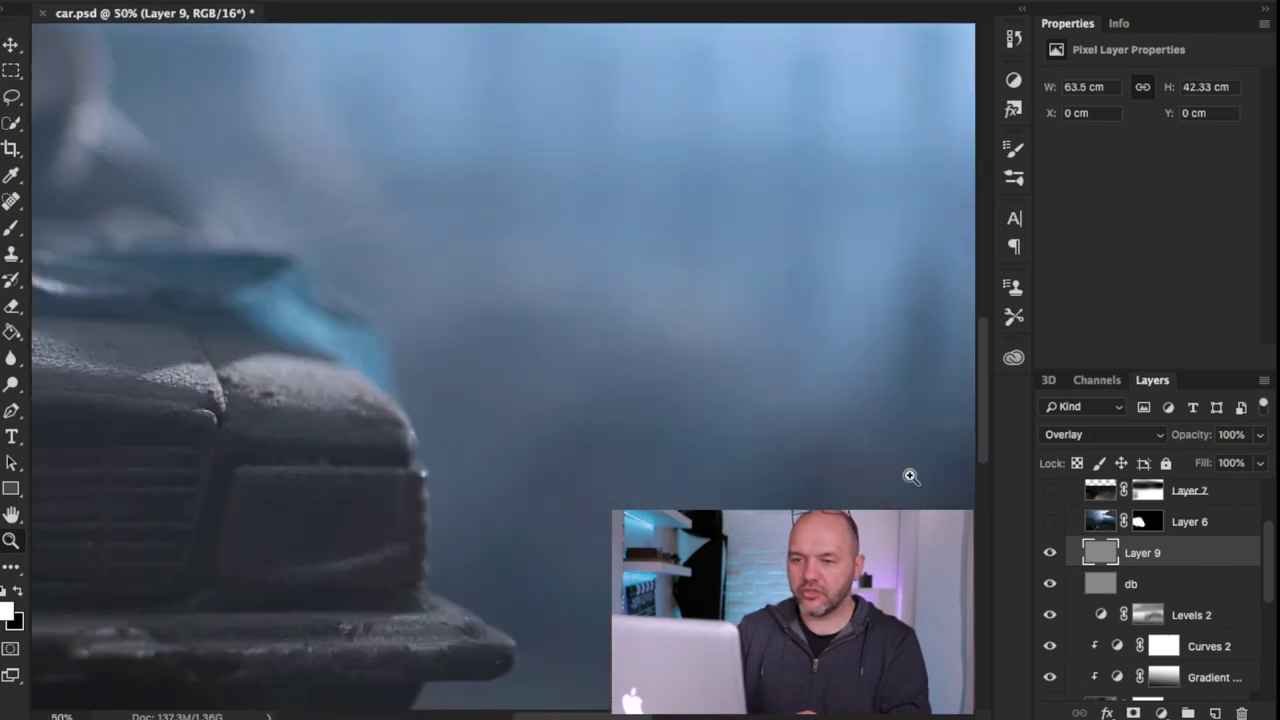
click(1049, 556)
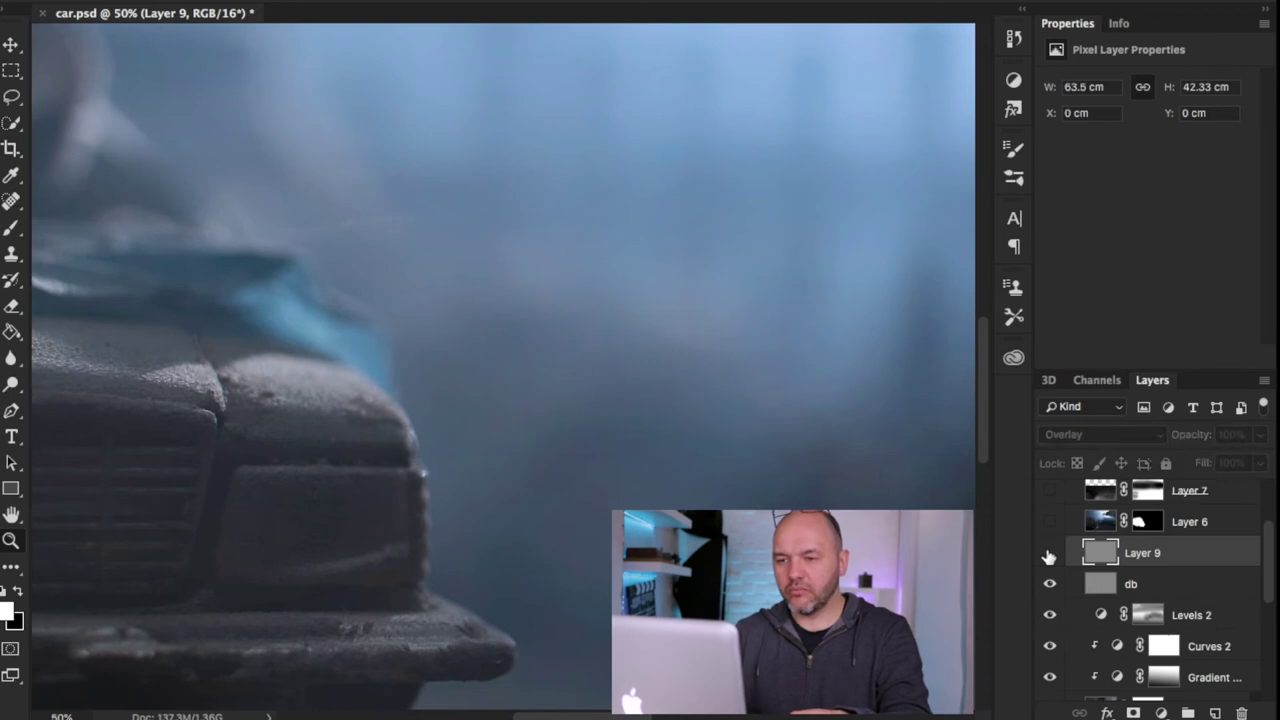
click(1049, 556)
Add a black layer mask to the high-pass layer to hide its sharpening across the whole image
alt+click(338, 466)
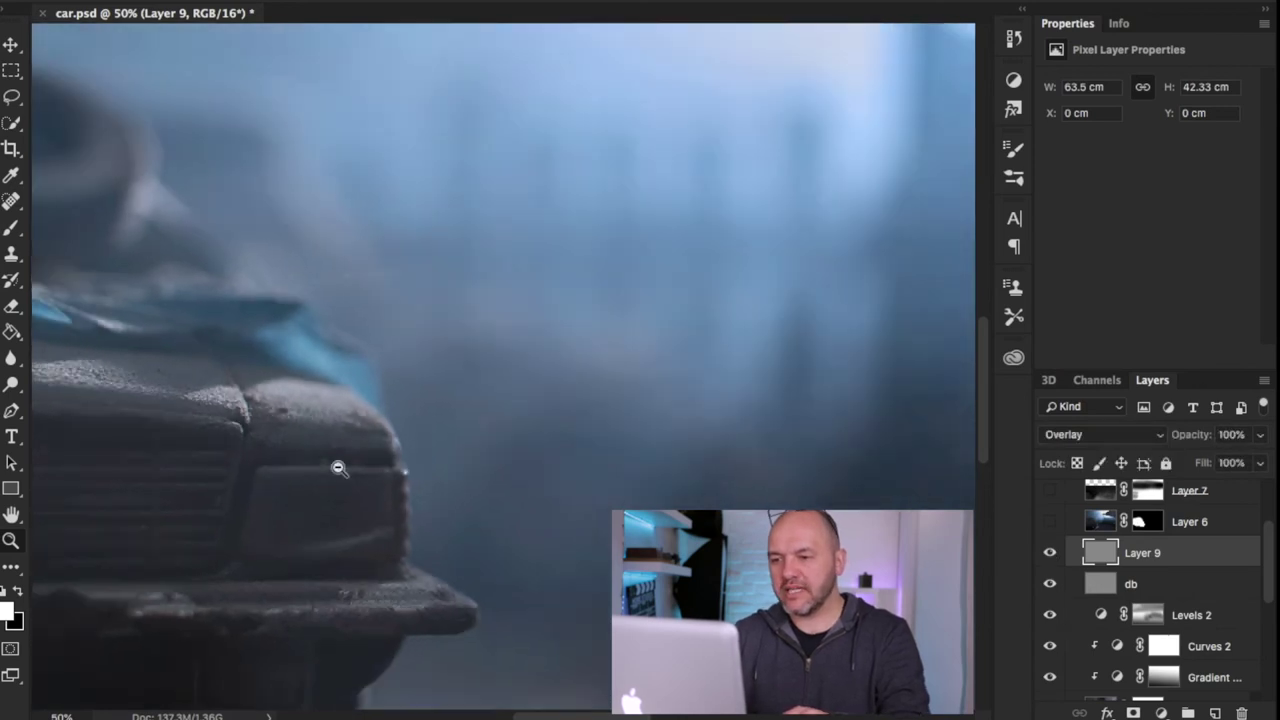
alt+click(338, 466)
alt+click(338, 466)
alt+click(338, 466)
mouse_move(511, 375)
mouse_down()
mouse_move(480, 380)
mouse_move(513, 375)
mouse_up()
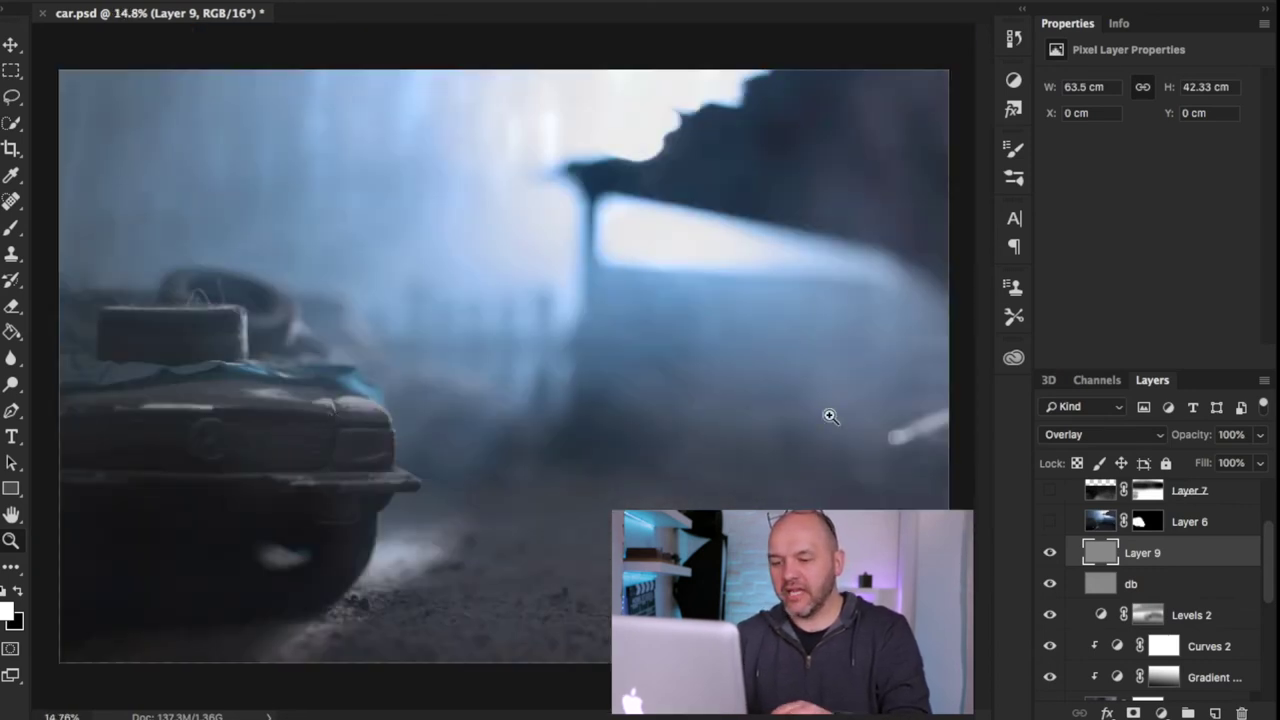
mouse_move(1100, 700)
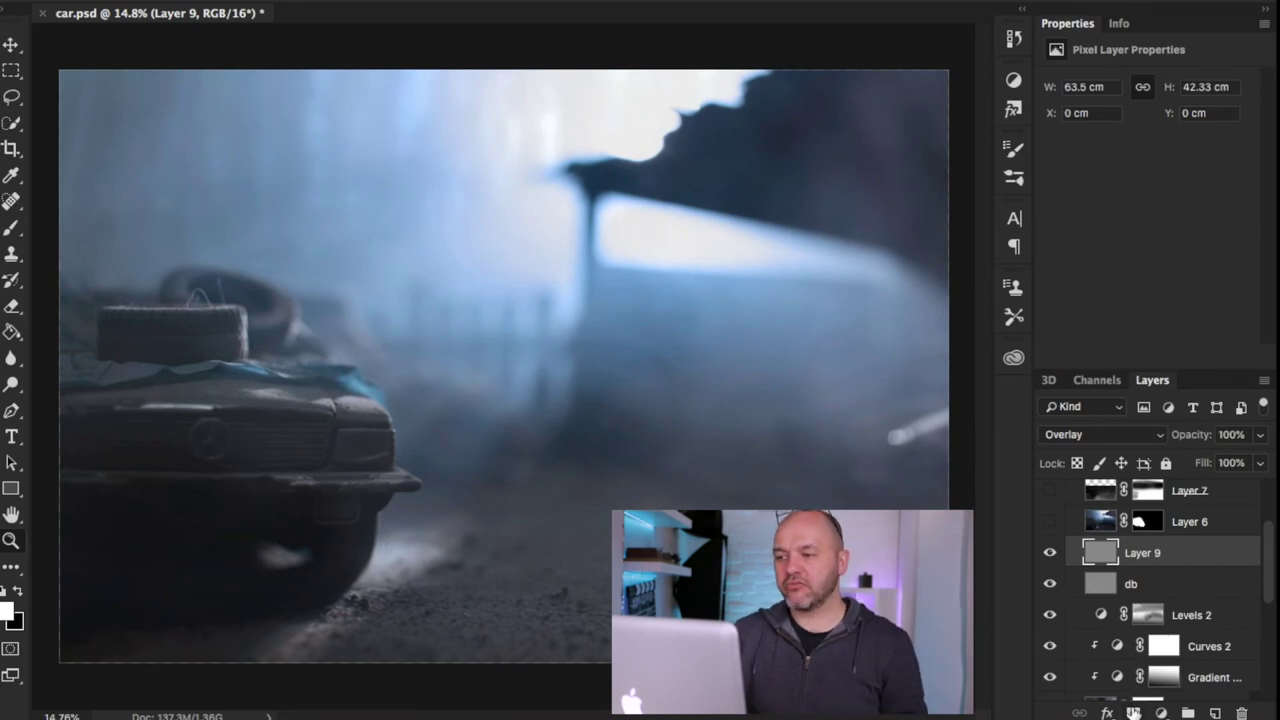
alt+click(1133, 712)
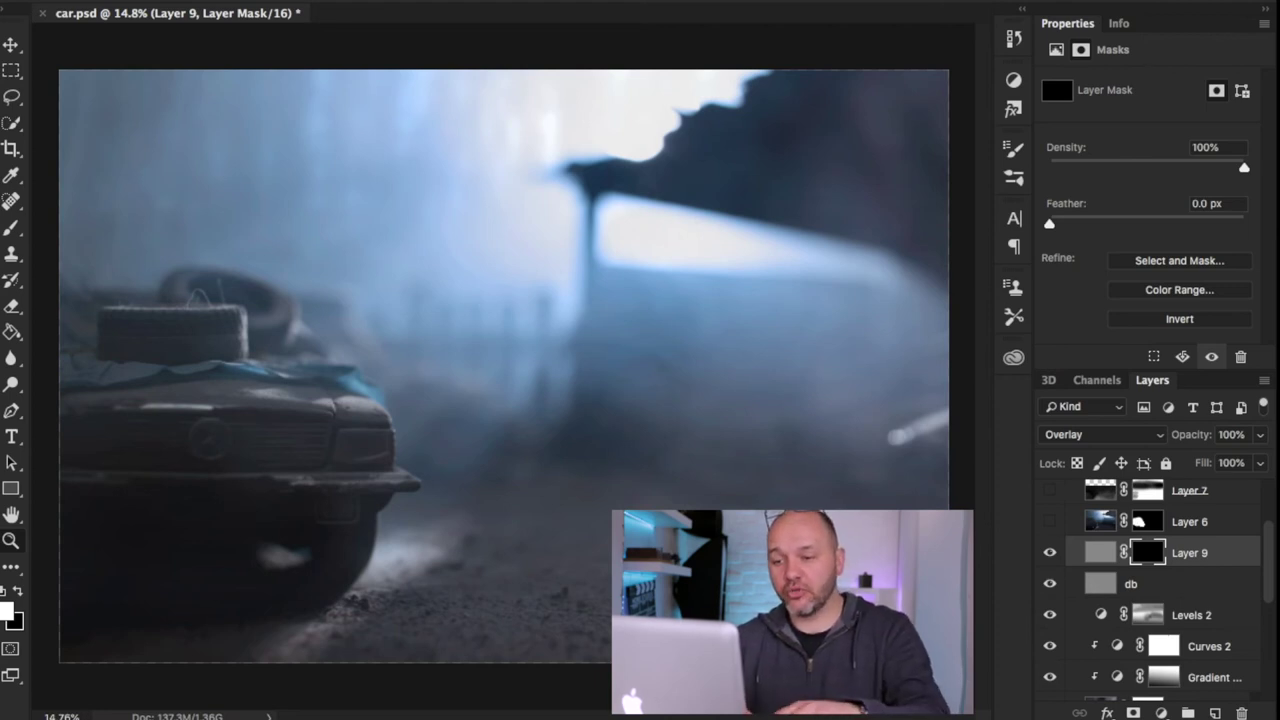
Paint white on the high-pass layer's mask over the car to reveal the sharpening there, and delete that layer
key(b)
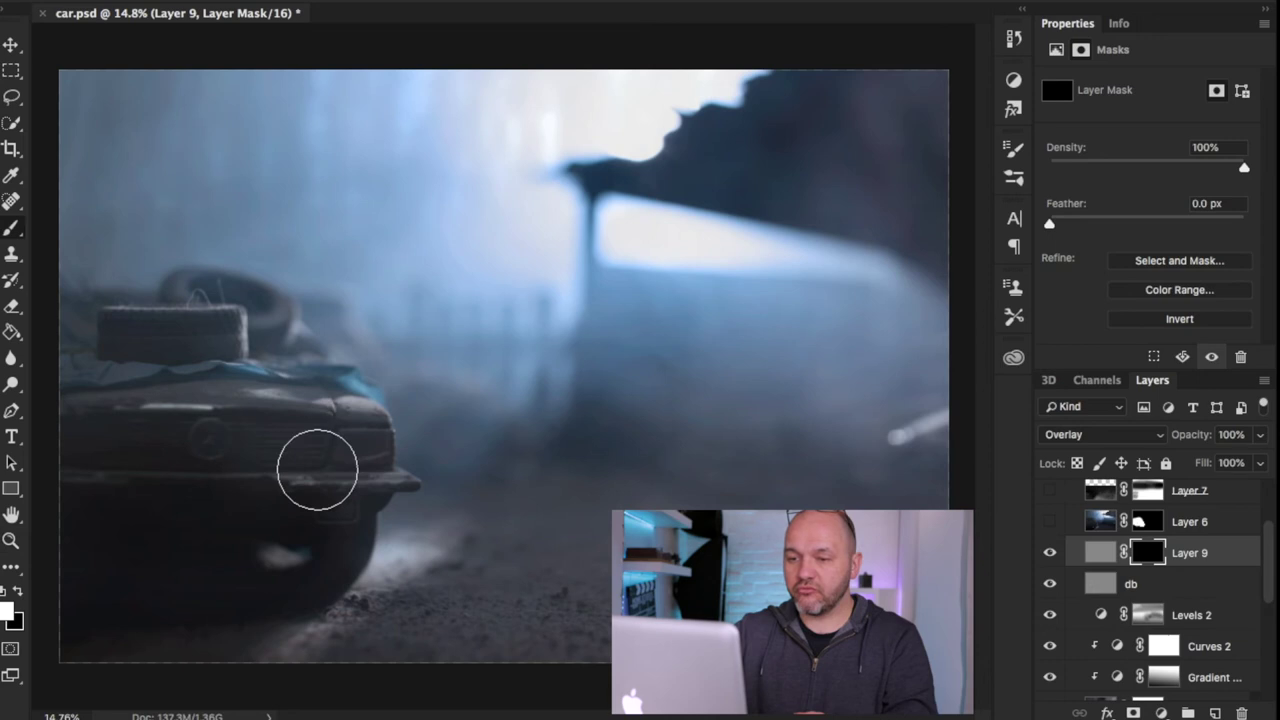
key(bracketleft)
key(bracketleft)
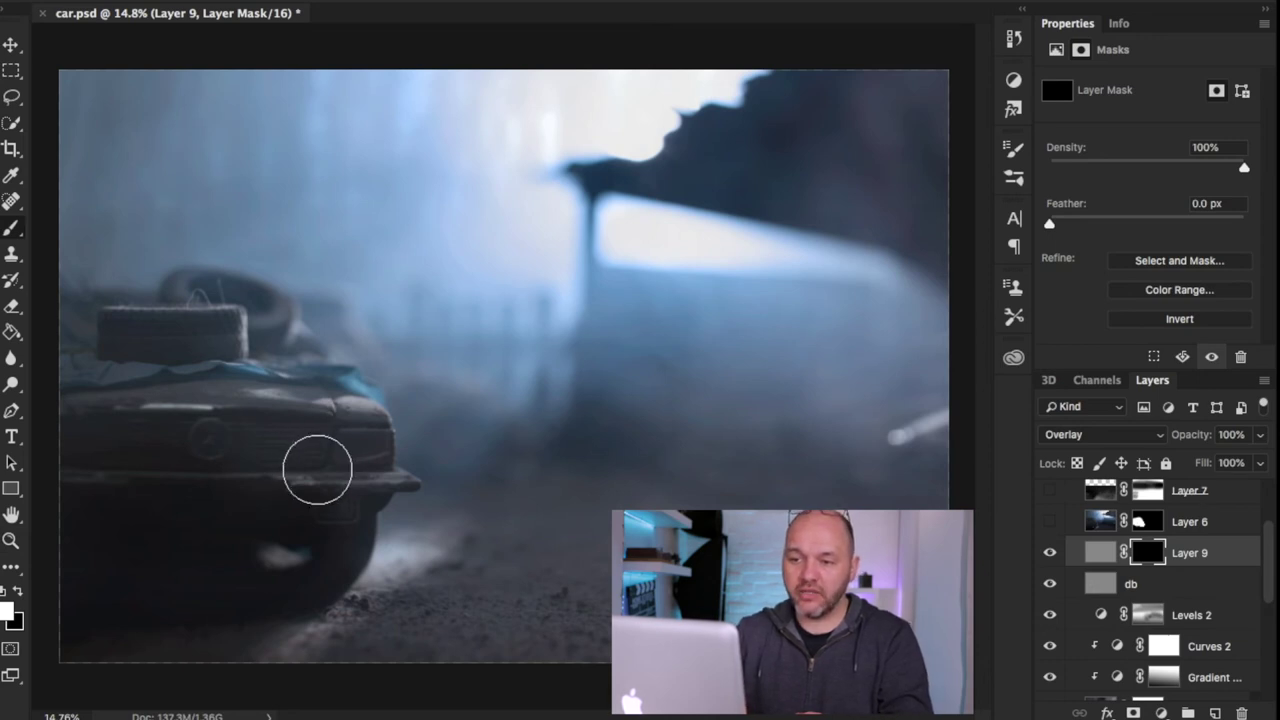
key(bracketright)
key(bracketright)
key(bracketright)
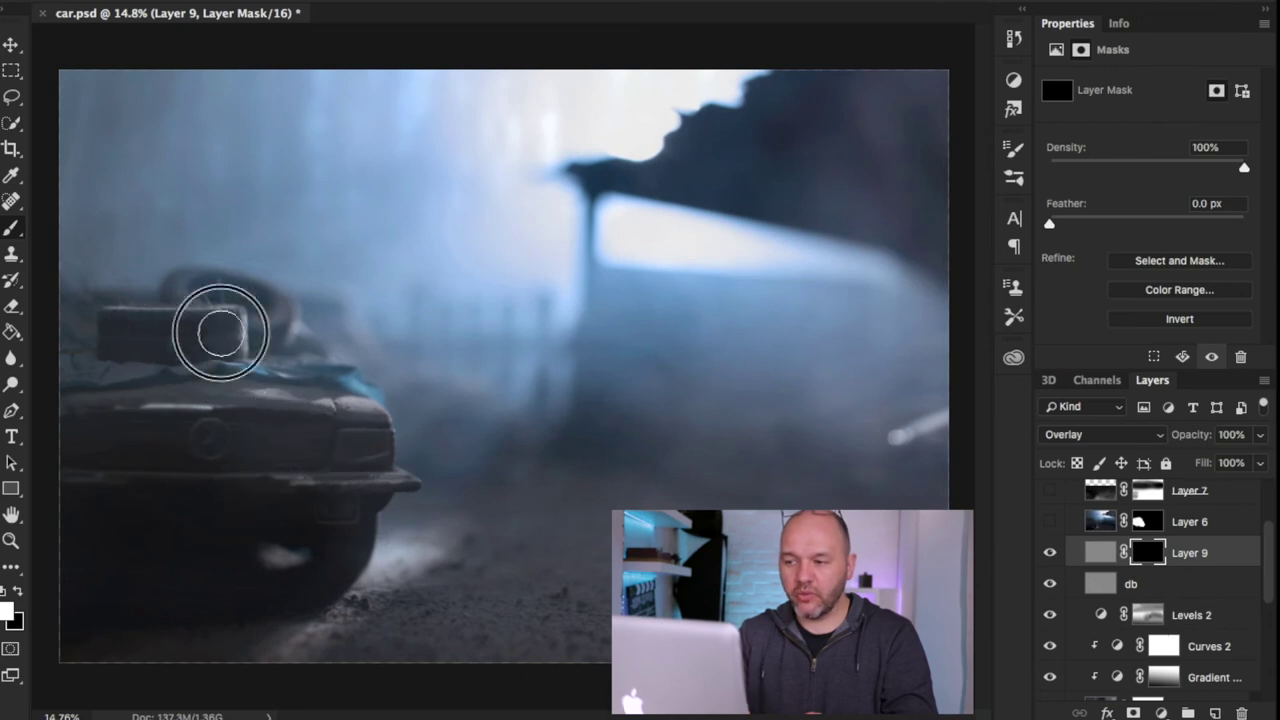
mouse_move(268, 414)
mouse_down()
mouse_move(310, 472)
mouse_move(143, 438)
mouse_move(346, 432)
mouse_move(372, 463)
mouse_move(326, 480)
mouse_up()
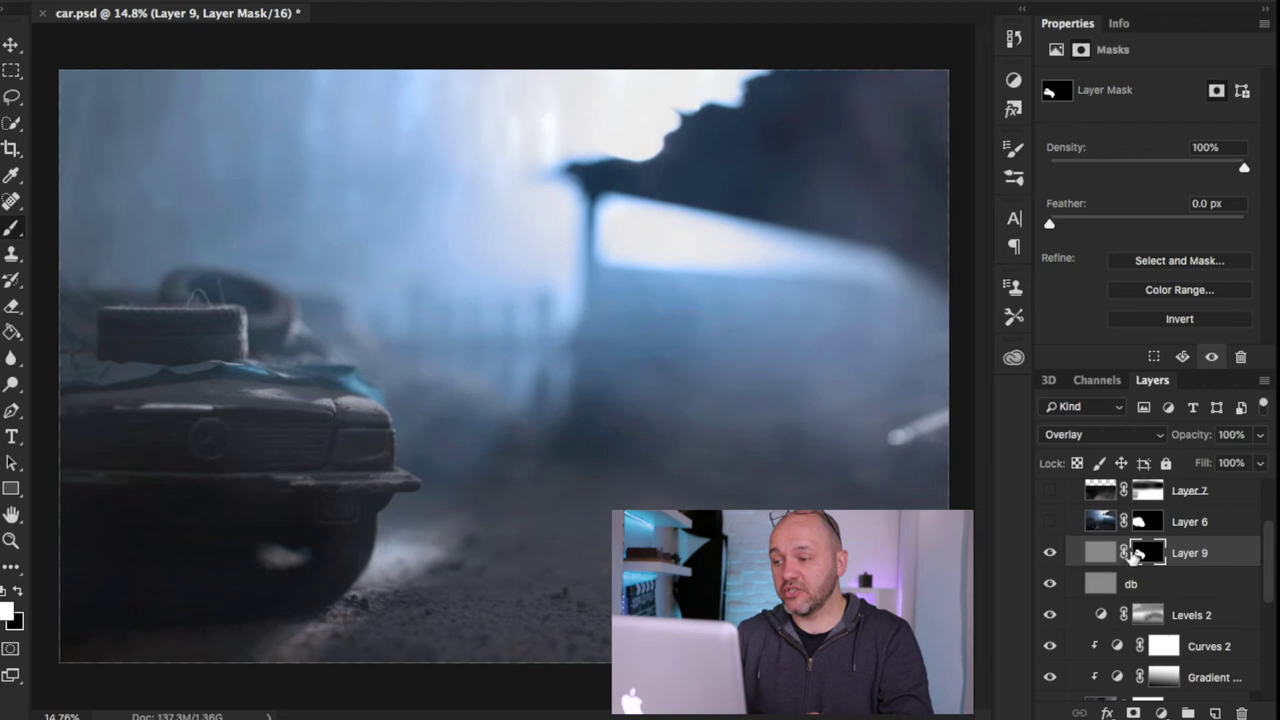
drag(1216, 557, 1241, 713)
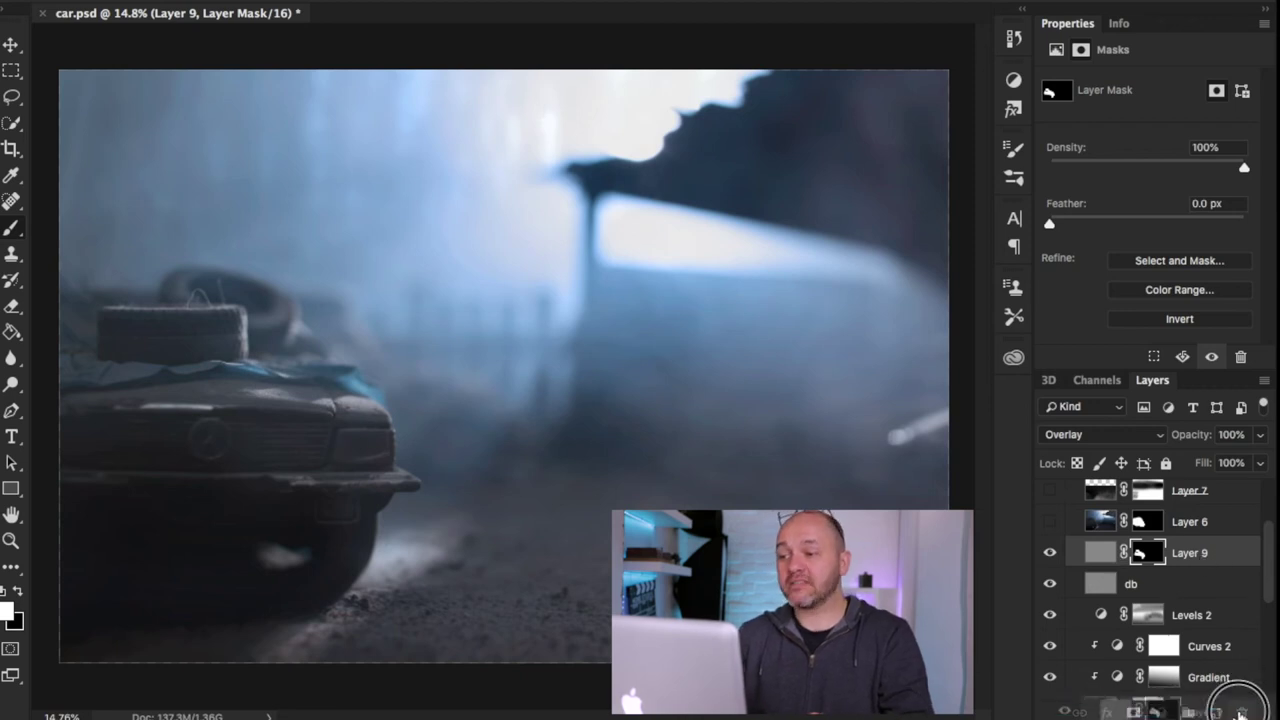
Show Layer 6 and Layer 7, and set Layer 7's blending mode to Normal
click(1049, 522)
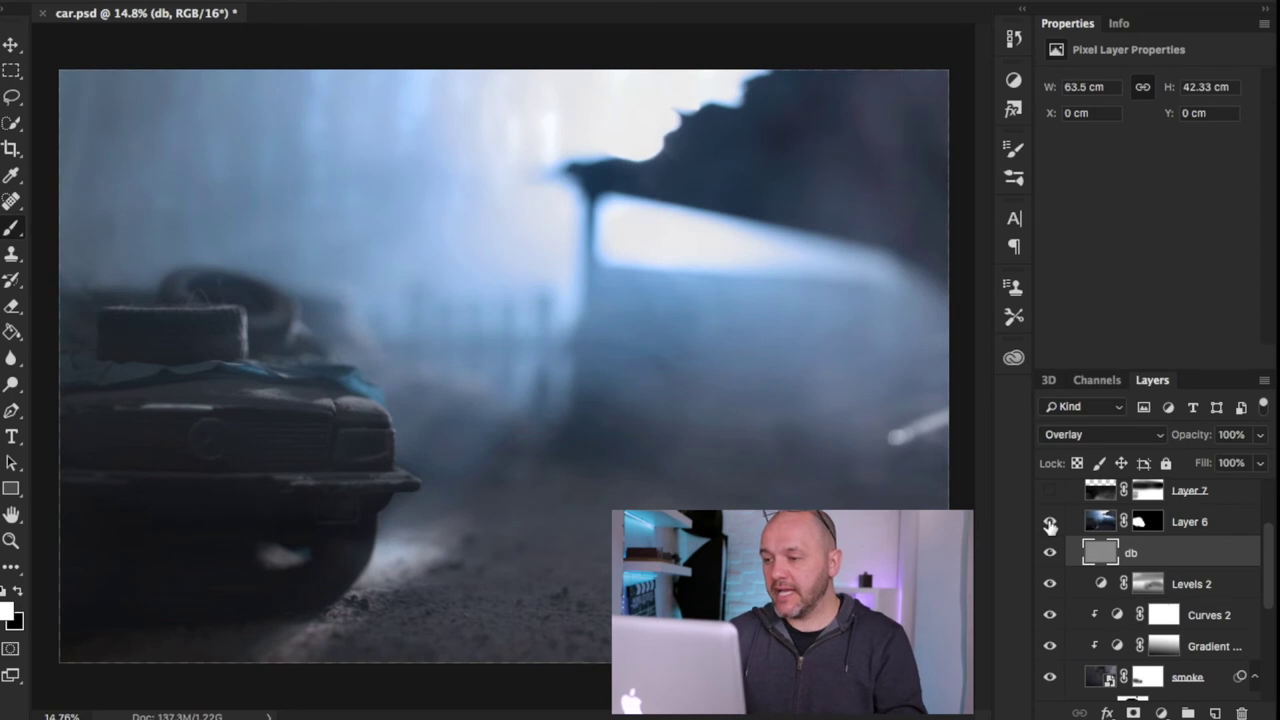
scroll(1240, 604, up, 2)
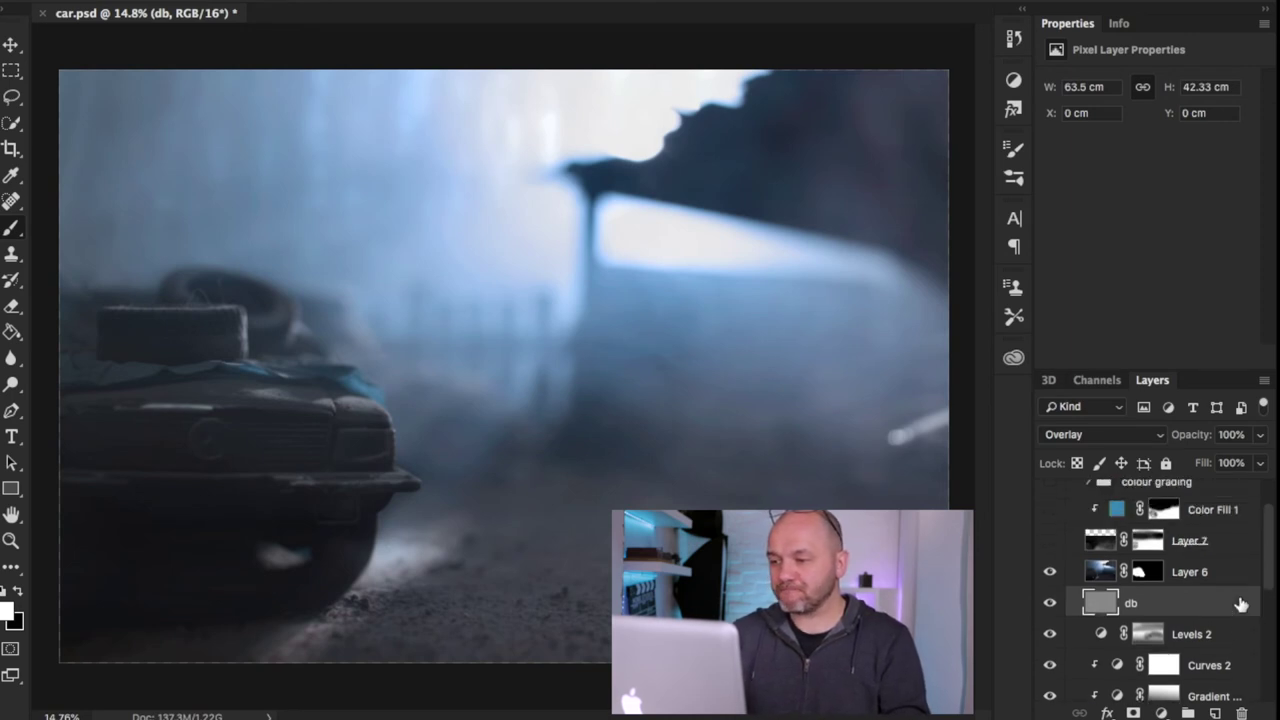
click(1050, 542)
click(1100, 540)
click(1100, 434)
click(1104, 292)
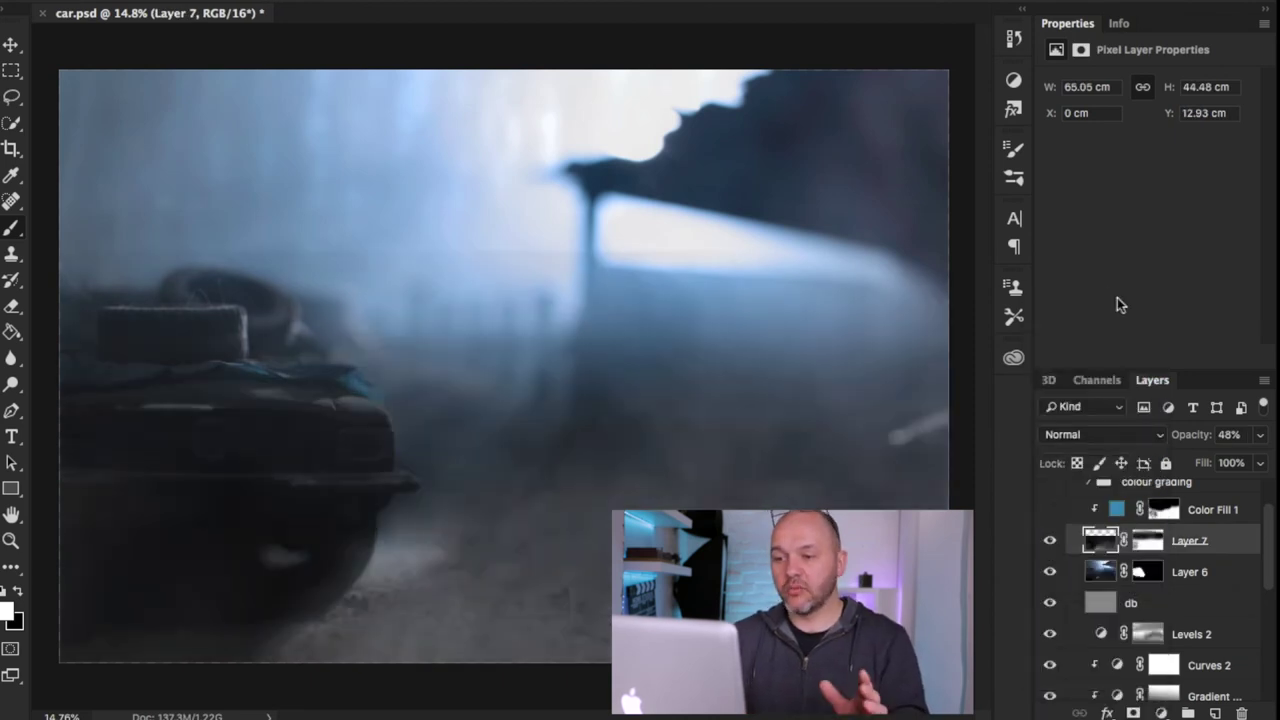
Try Layer 7 at 100% opacity, reduce it to 49%, and set its blending mode to Screen
drag(1190, 435, 1272, 470)
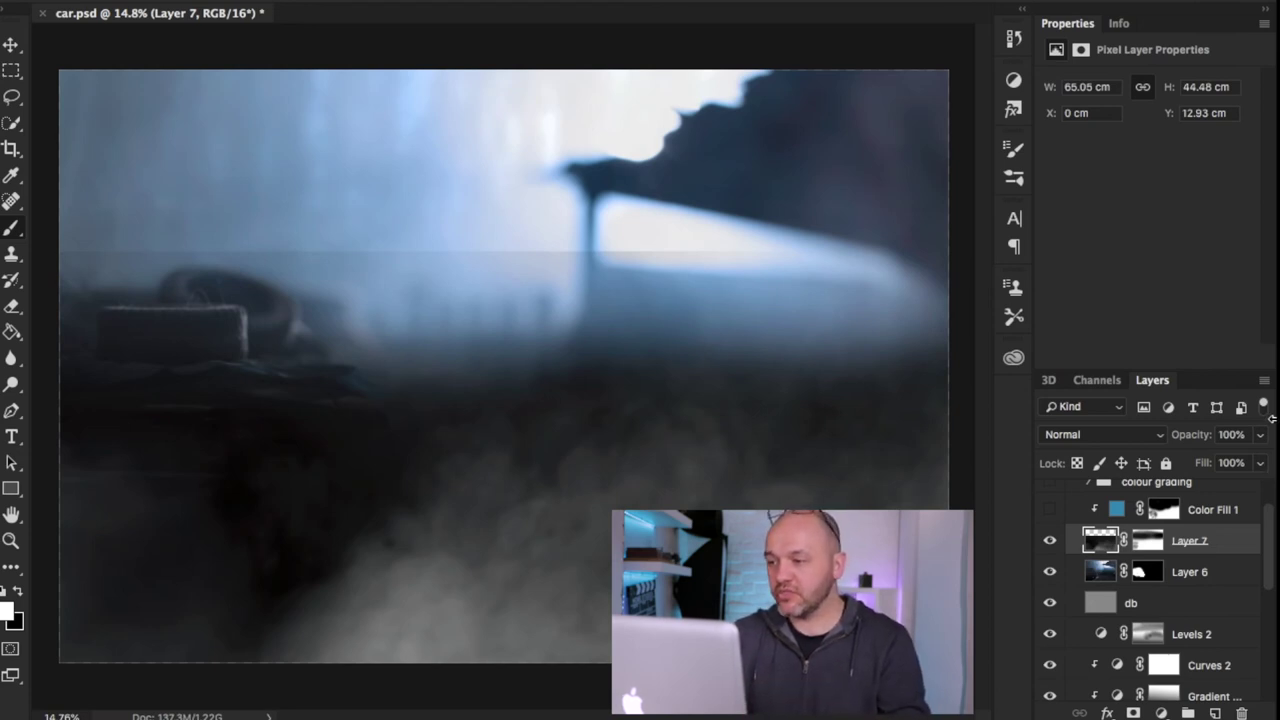
drag(1203, 437, 1152, 447)
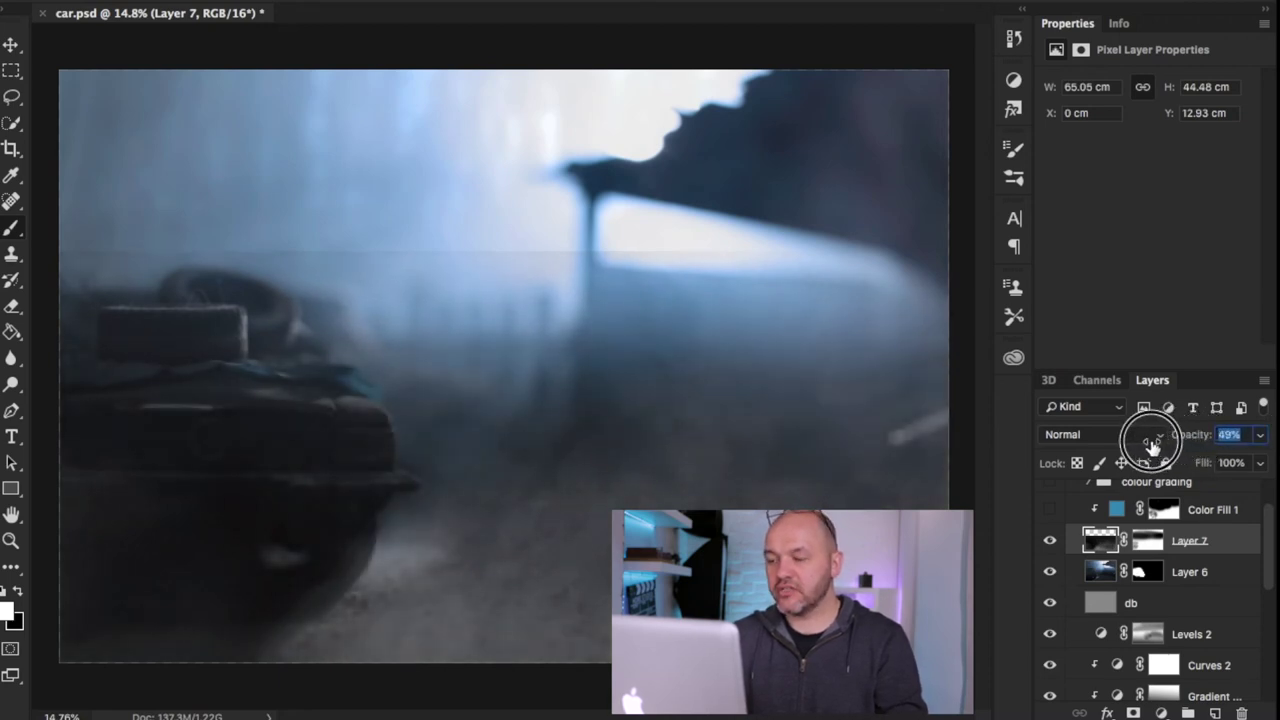
click(1126, 435)
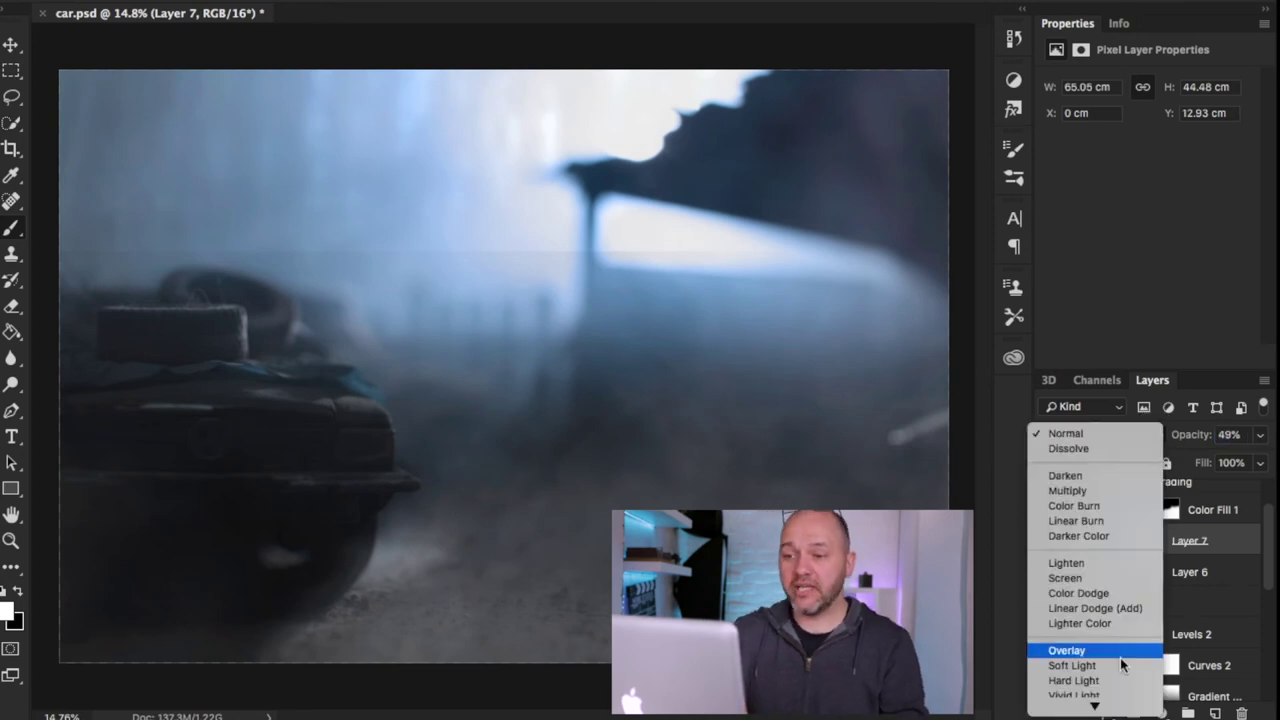
click(1119, 574)
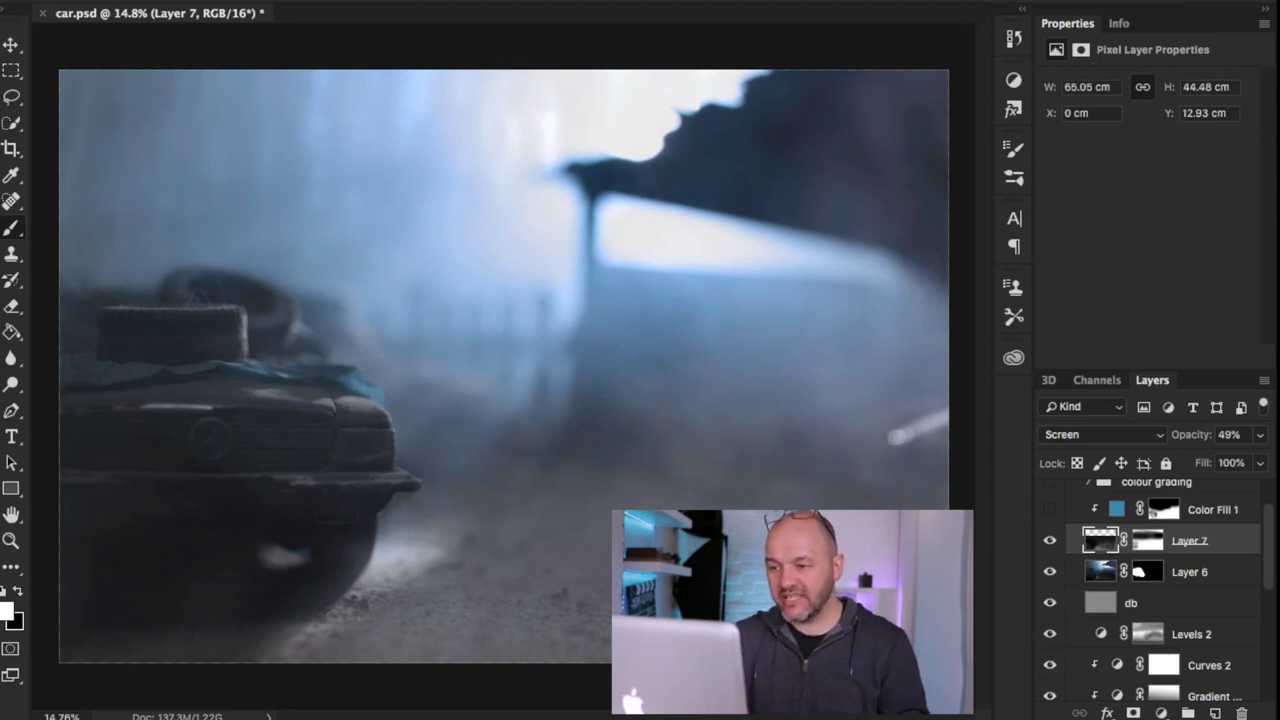
Show the clipped Color Fill 1 layer and compare the image with it off and on, leaving it on
scroll(1141, 629, up, 1)
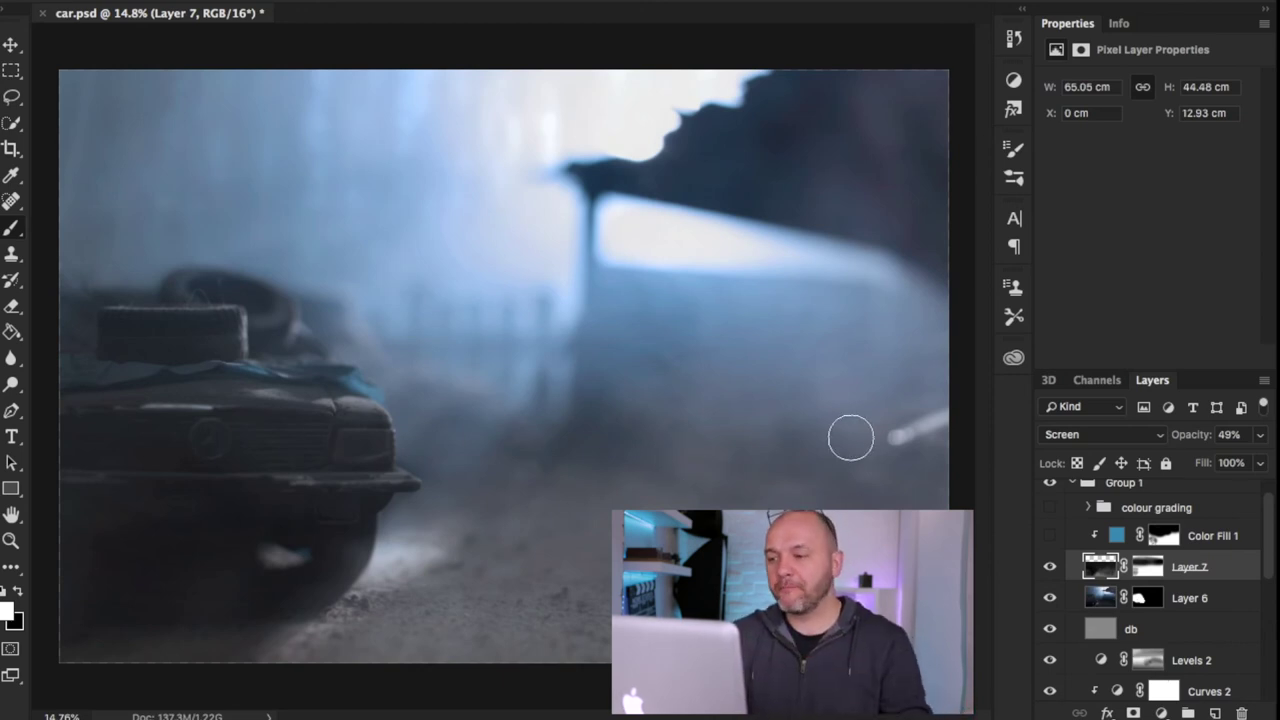
click(1050, 540)
click(1050, 538)
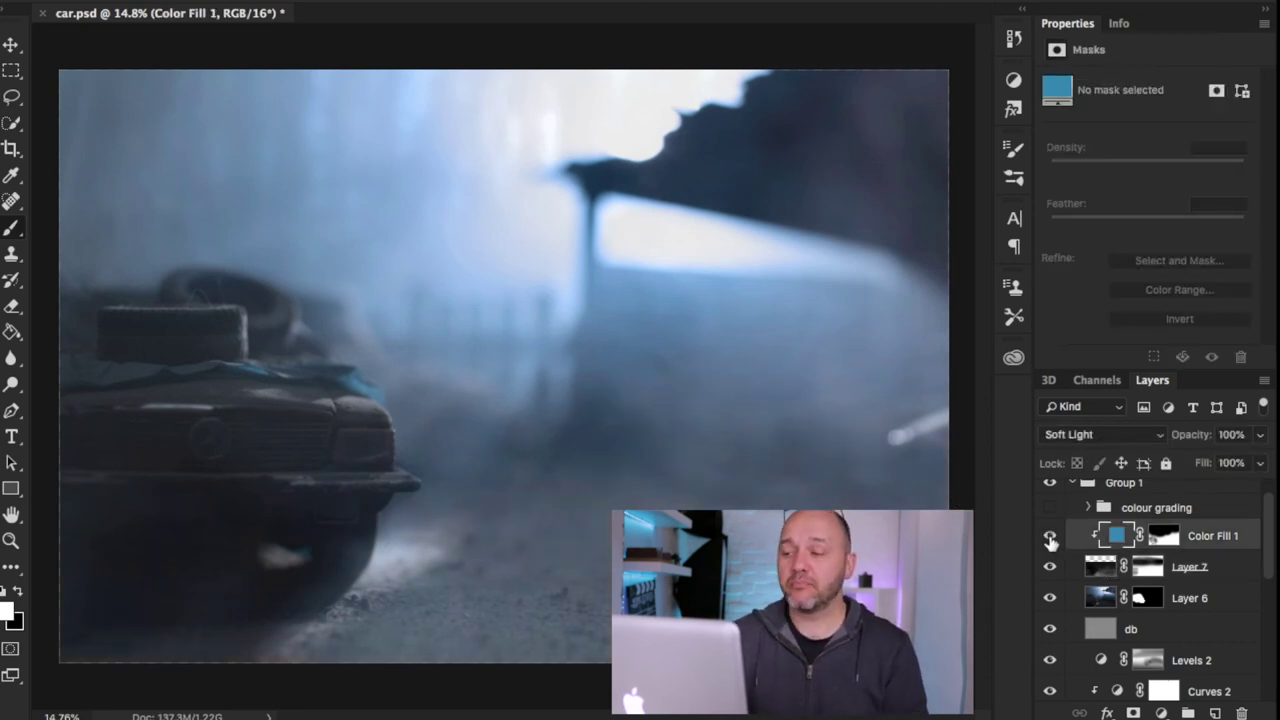
click(1050, 540)
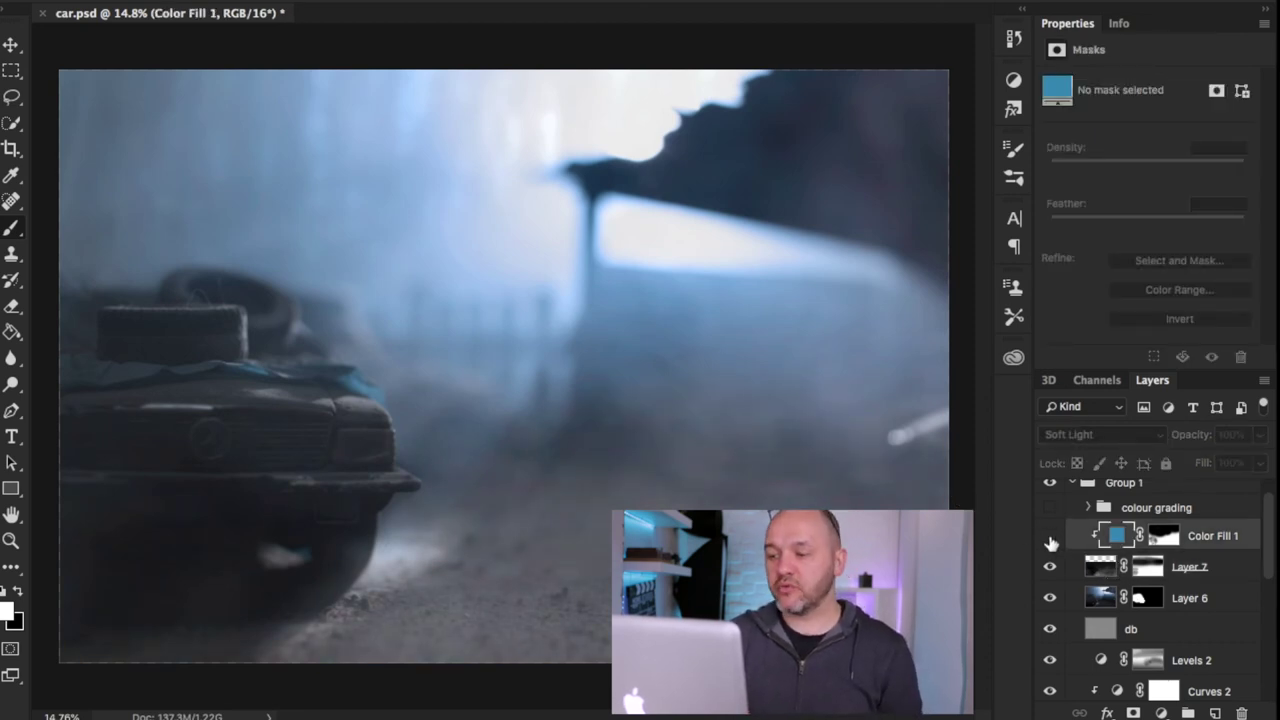
click(1050, 540)
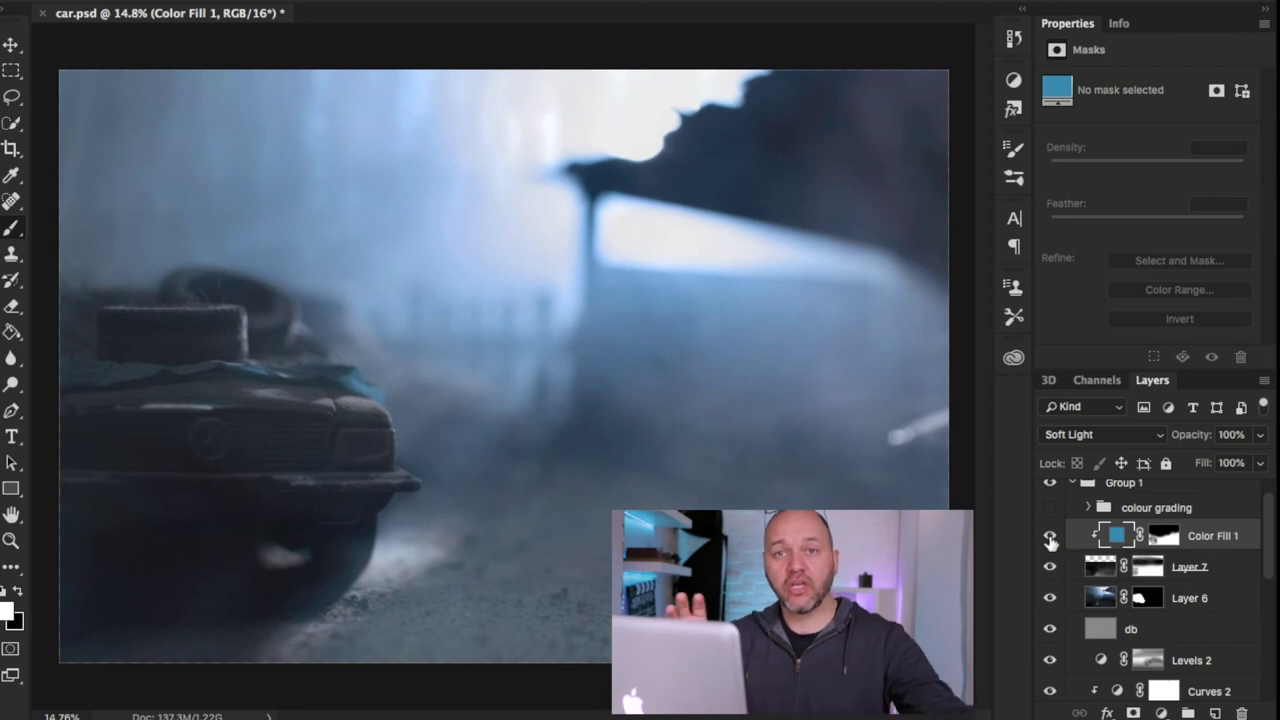
Show the colour grading group and view the image in full screen mode, slightly enlarged
scroll(1192, 565, up, 1)
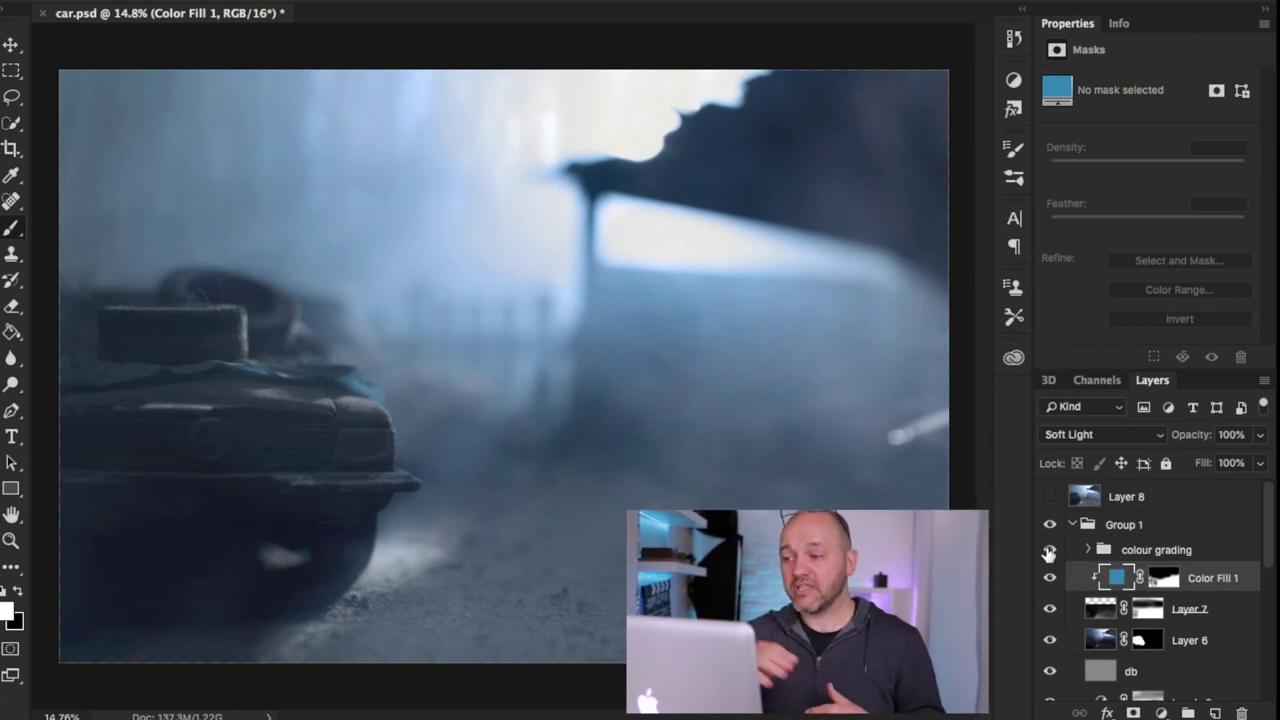
key(f)
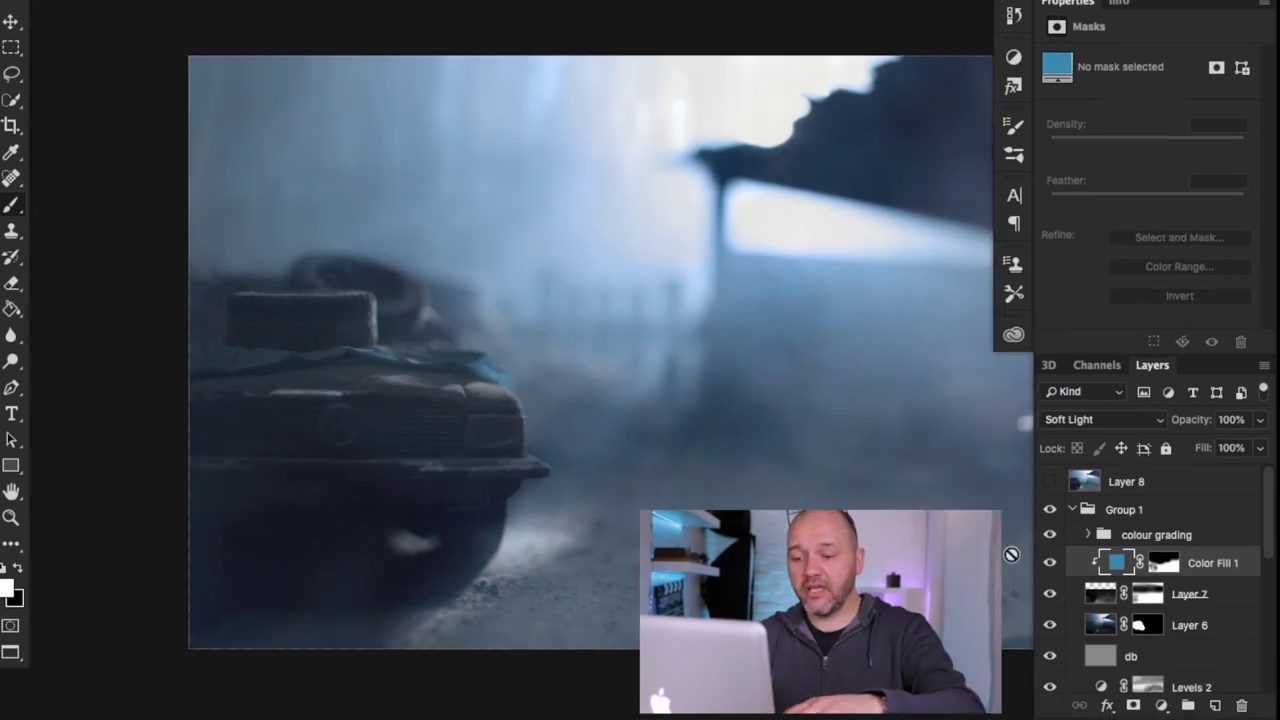
key(f)
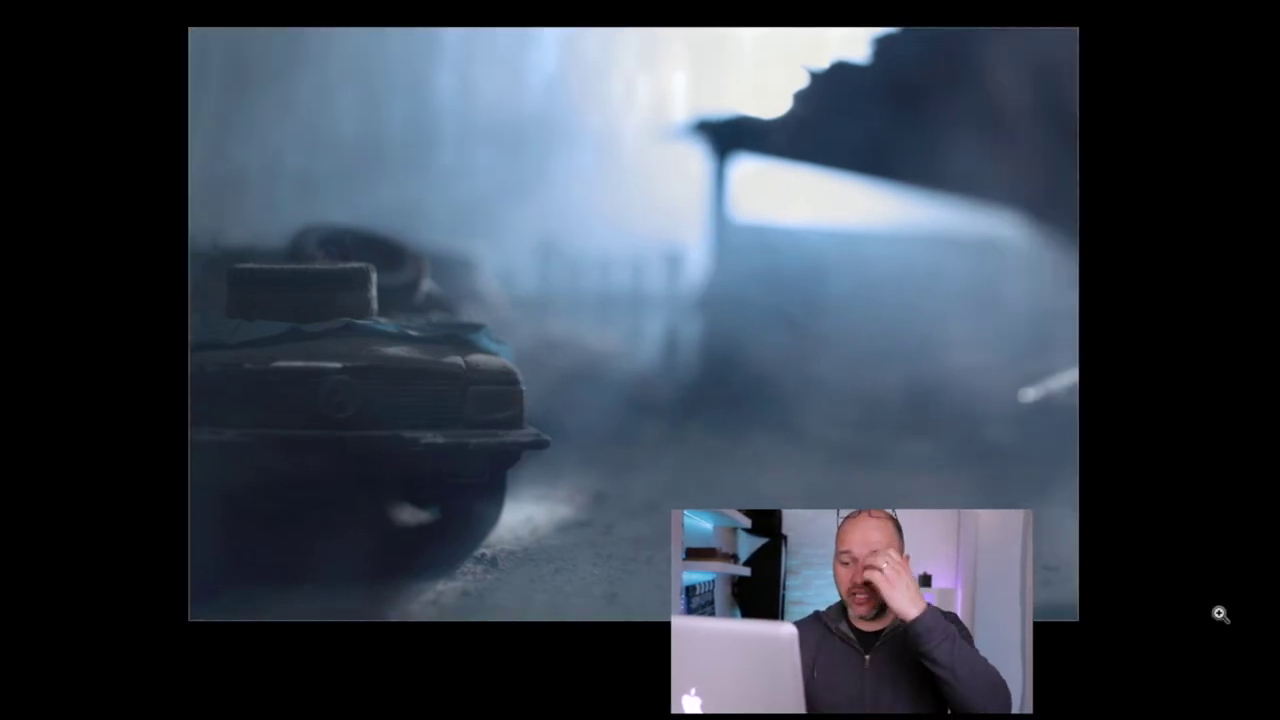
click(832, 454)
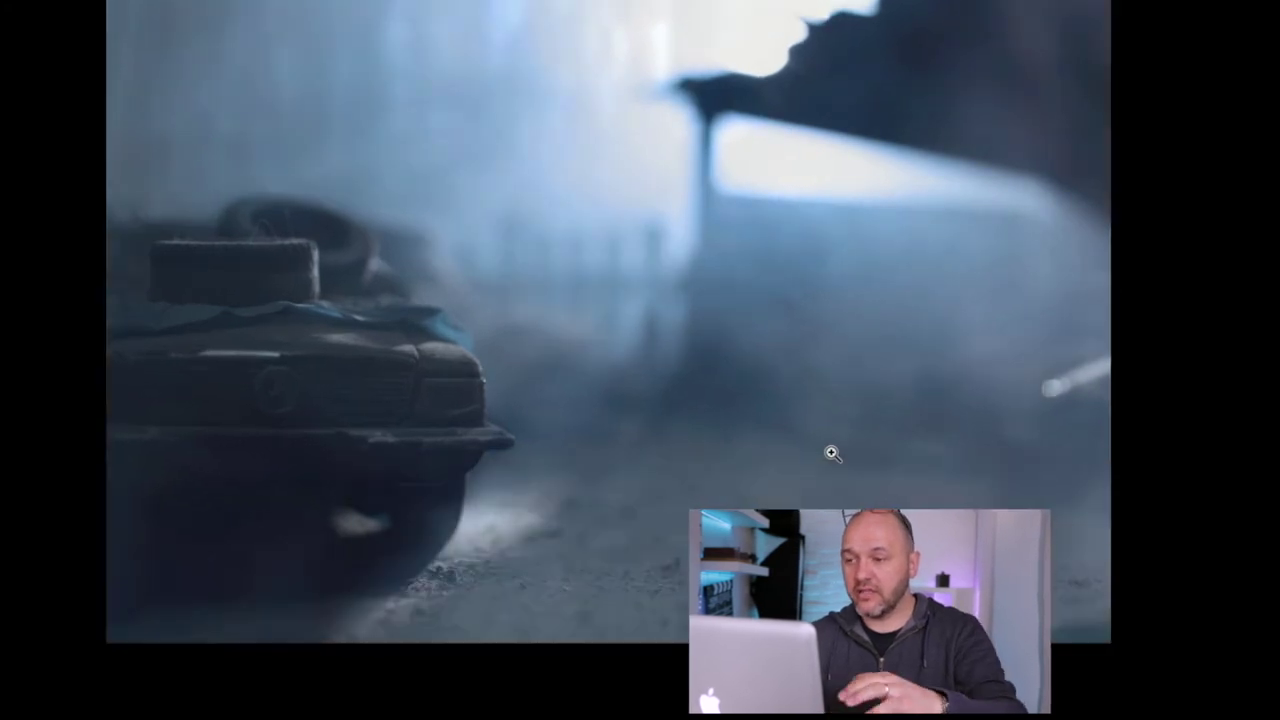